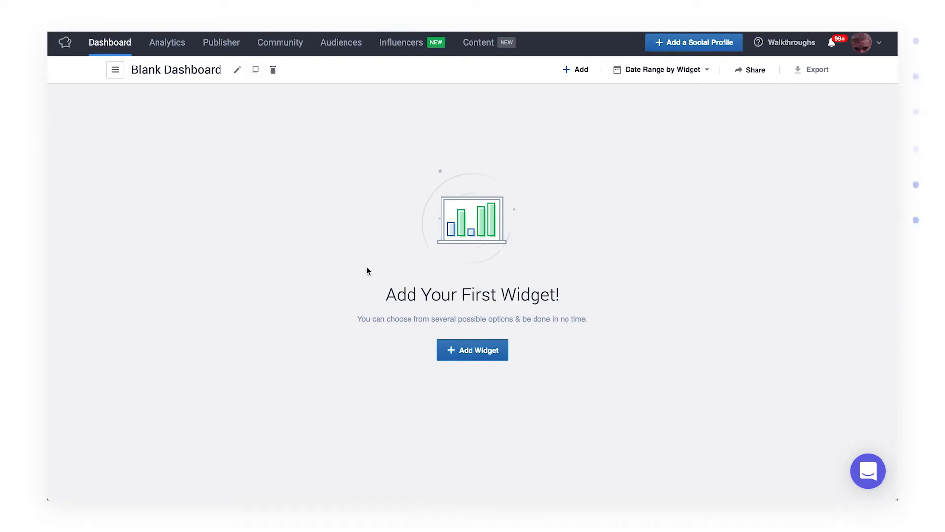
- Start a Number of Posts widget and toggle Socialbakers Facebook and Instagram profiles as data source
click(476, 356)
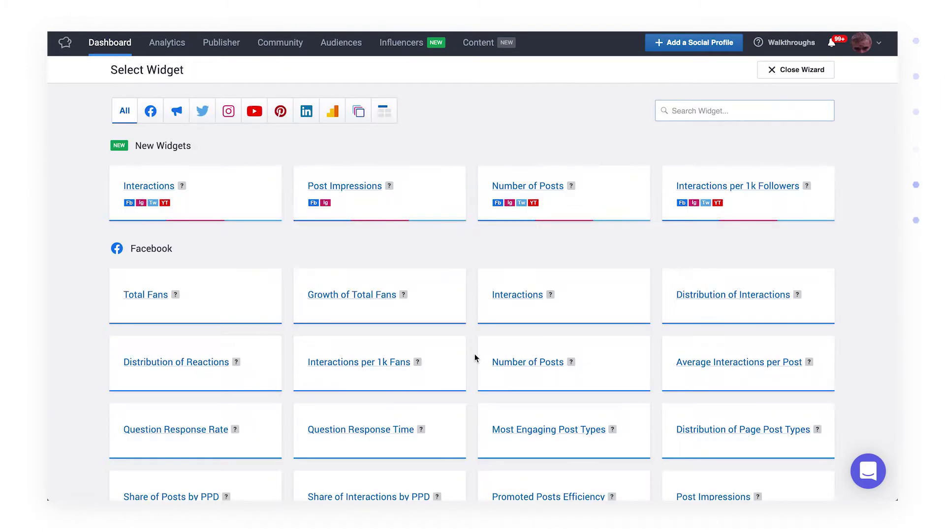
click(529, 187)
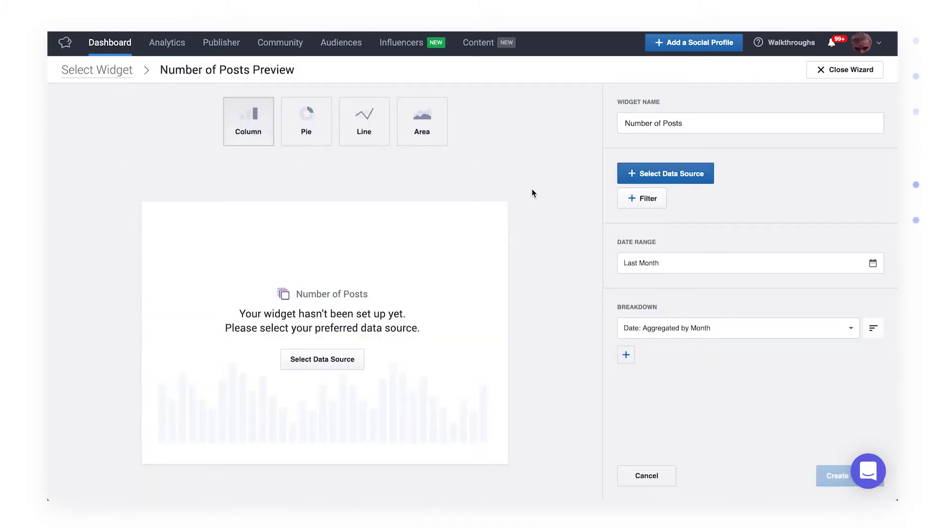
click(660, 172)
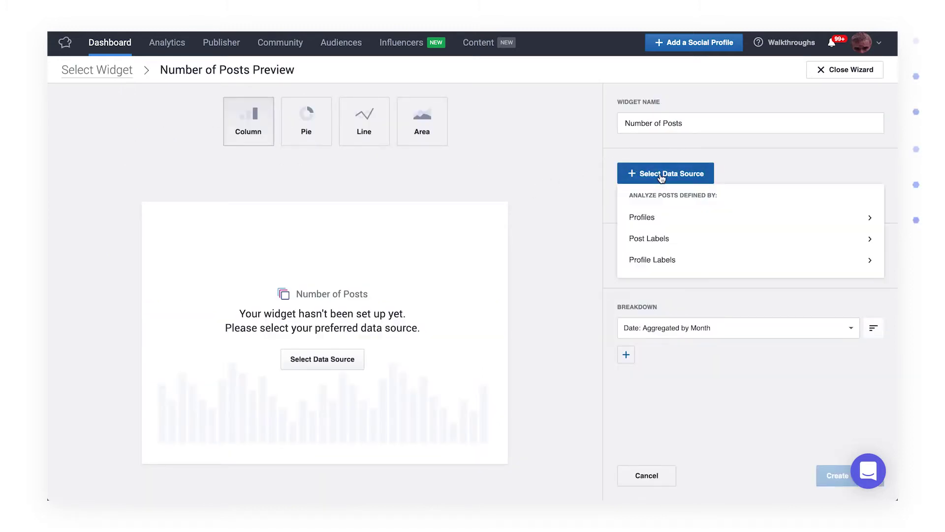
click(660, 217)
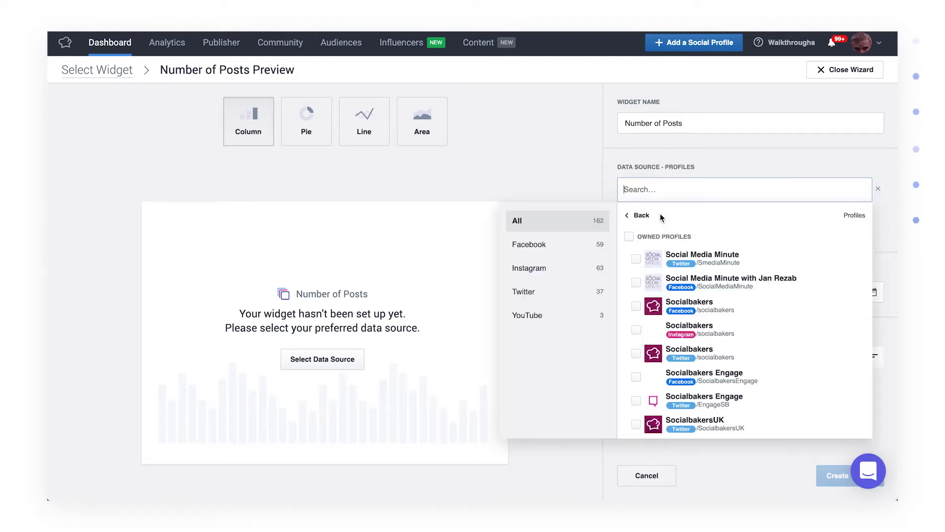
click(636, 306)
click(636, 329)
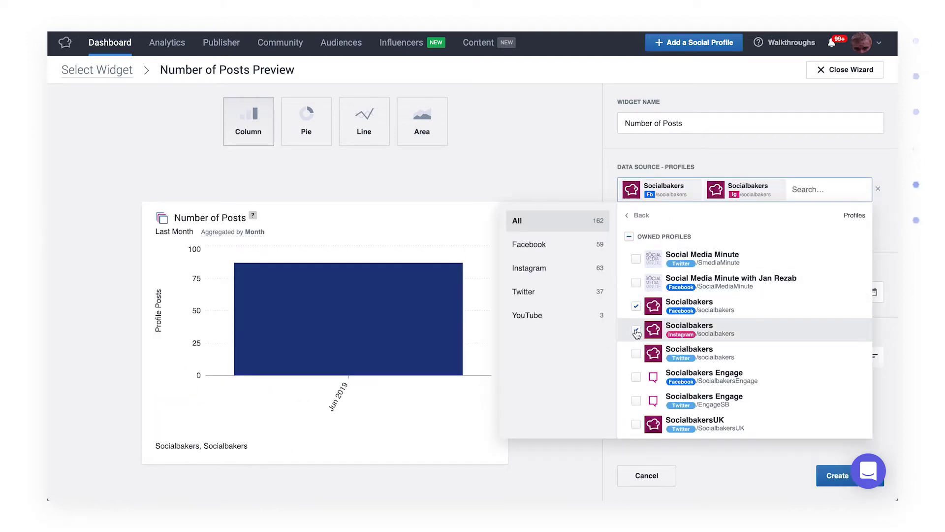
click(636, 330)
click(697, 183)
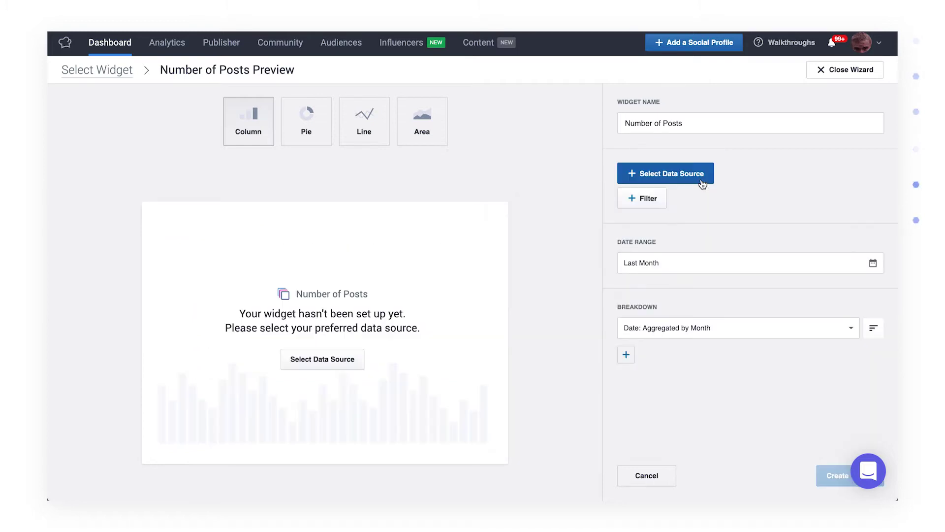
click(694, 175)
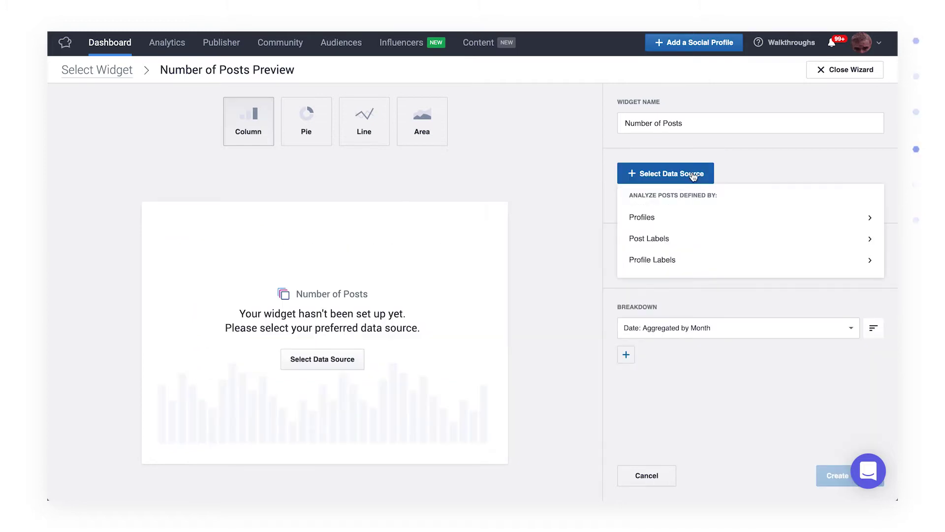
click(658, 260)
text(socia)
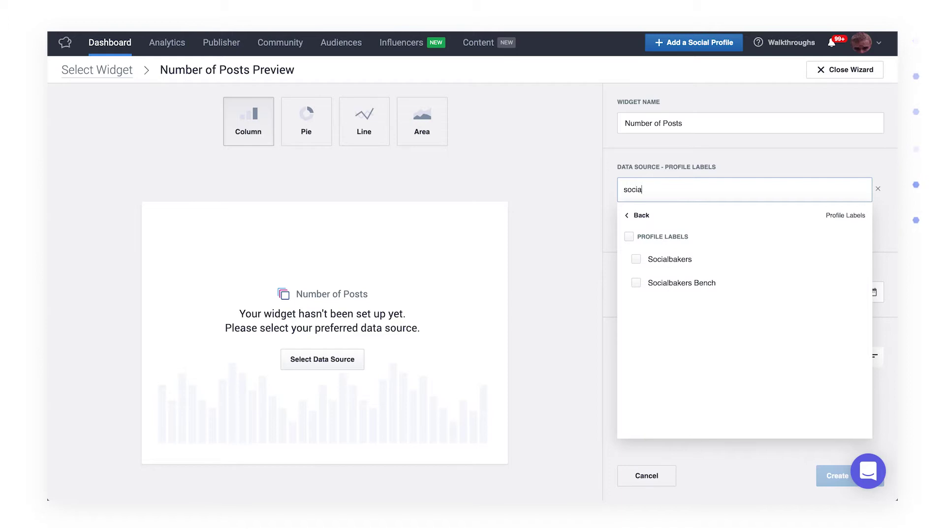
click(636, 259)
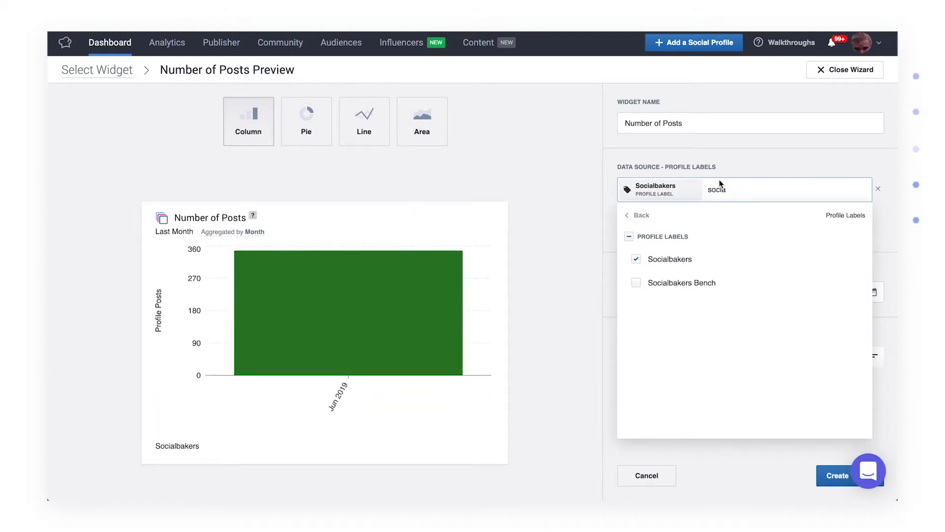
click(700, 186)
click(665, 178)
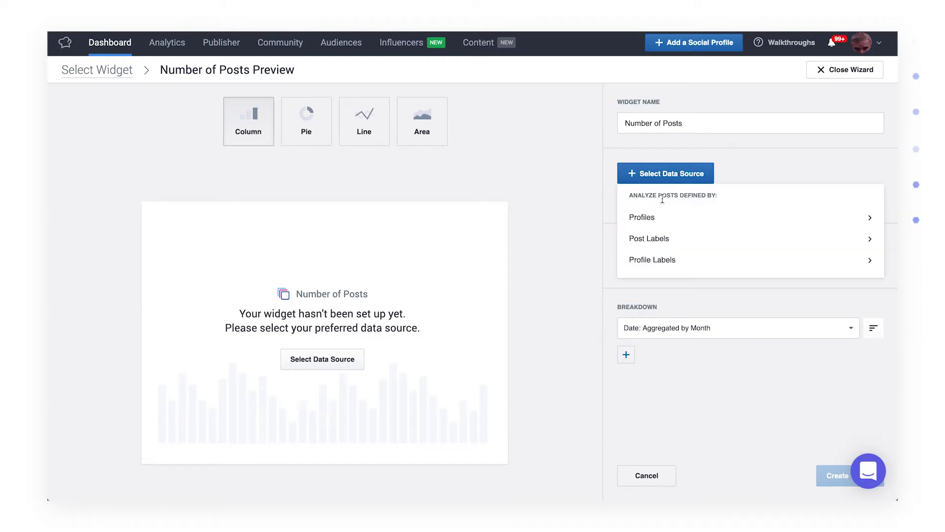
click(665, 241)
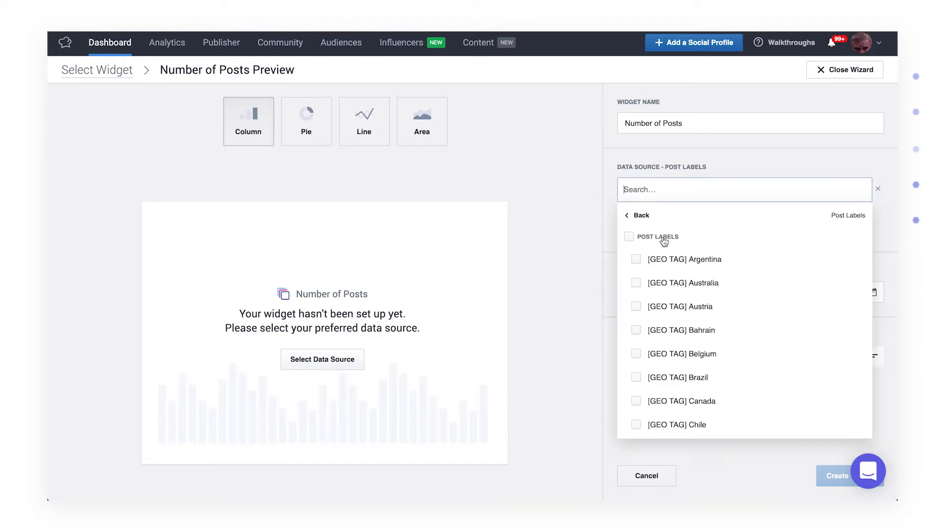
text(influe)
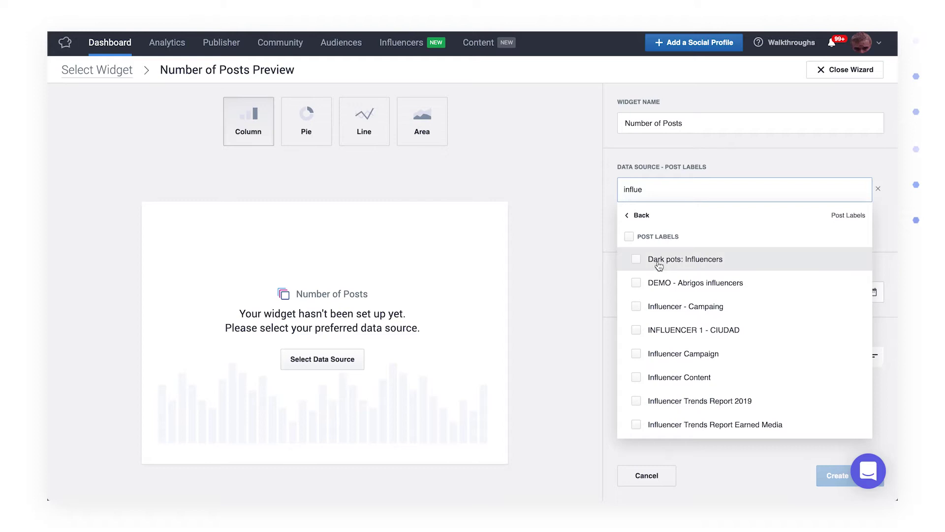
click(641, 362)
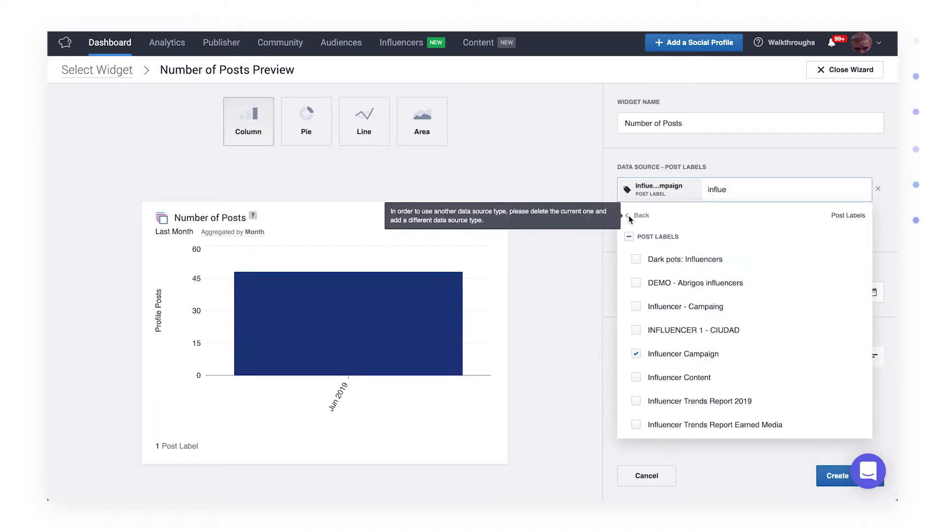
click(629, 237)
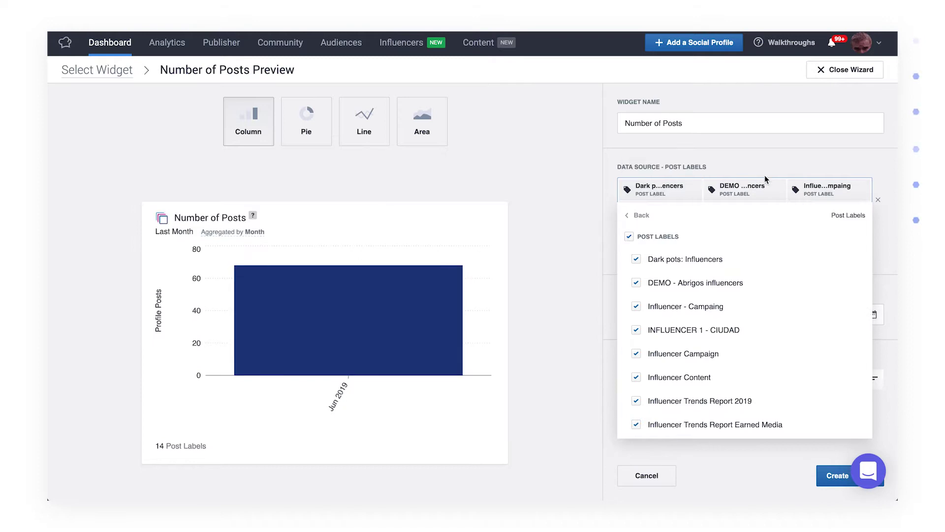
click(878, 200)
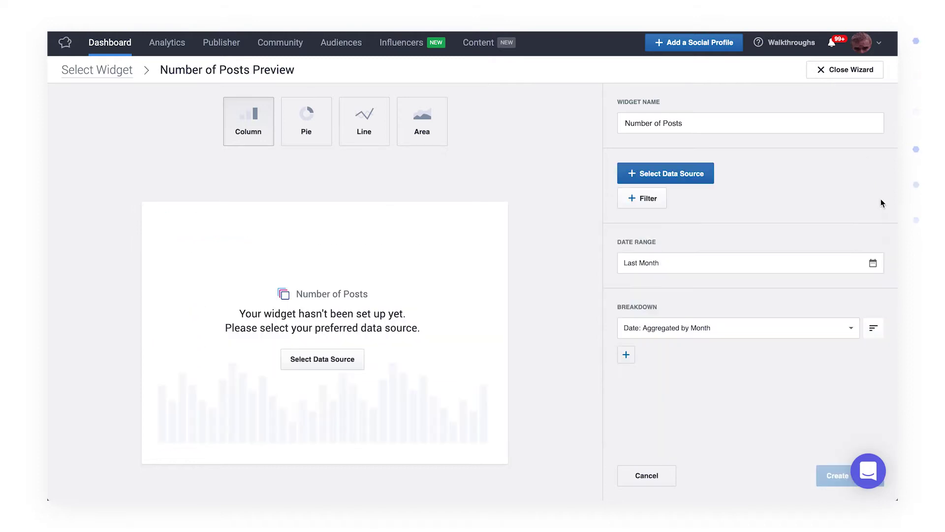
- Set the data source to the Socialbakers profile label
click(710, 178)
click(663, 265)
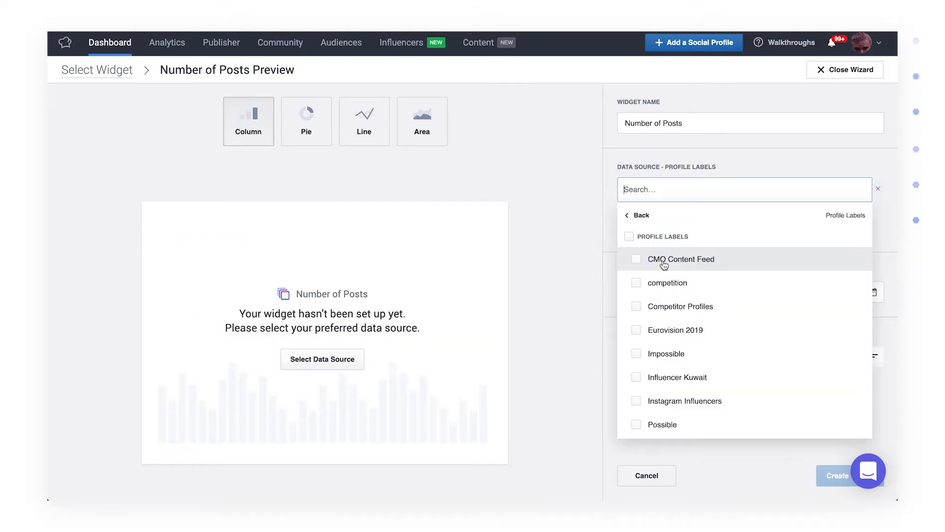
text(socia)
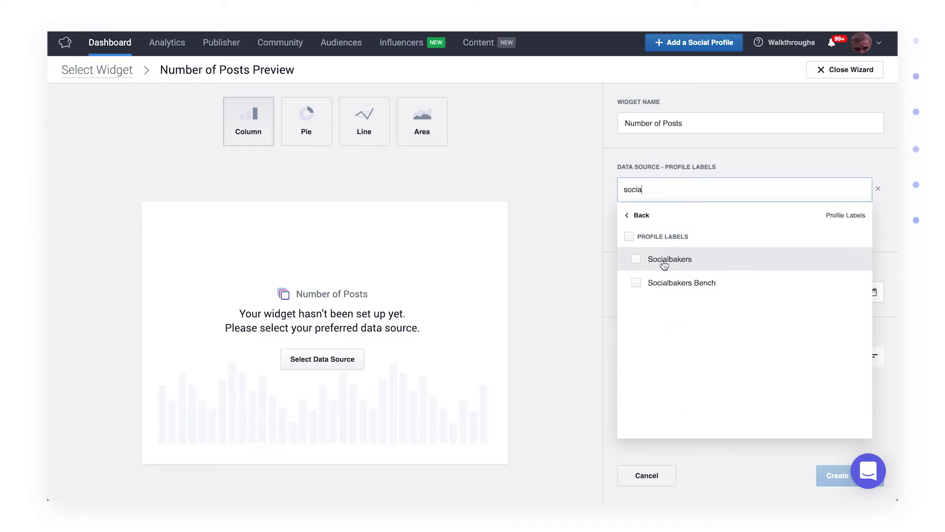
click(664, 265)
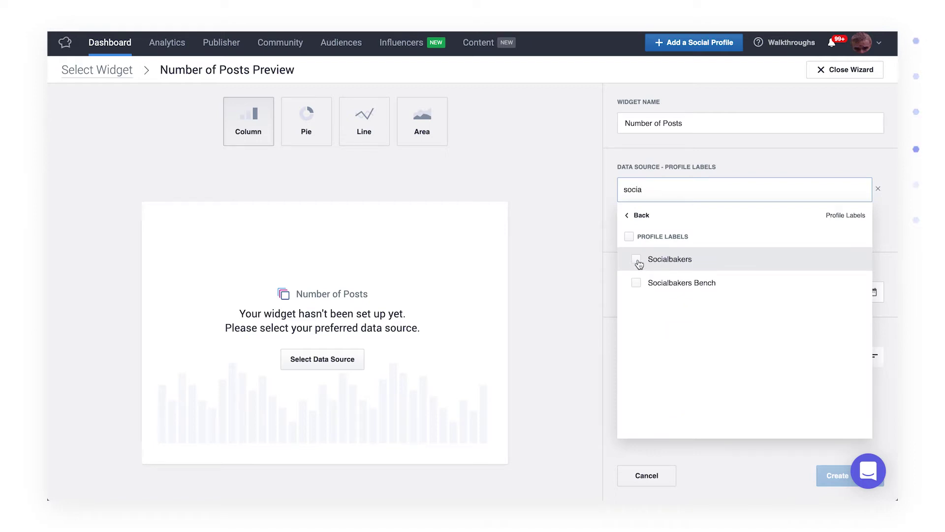
click(582, 246)
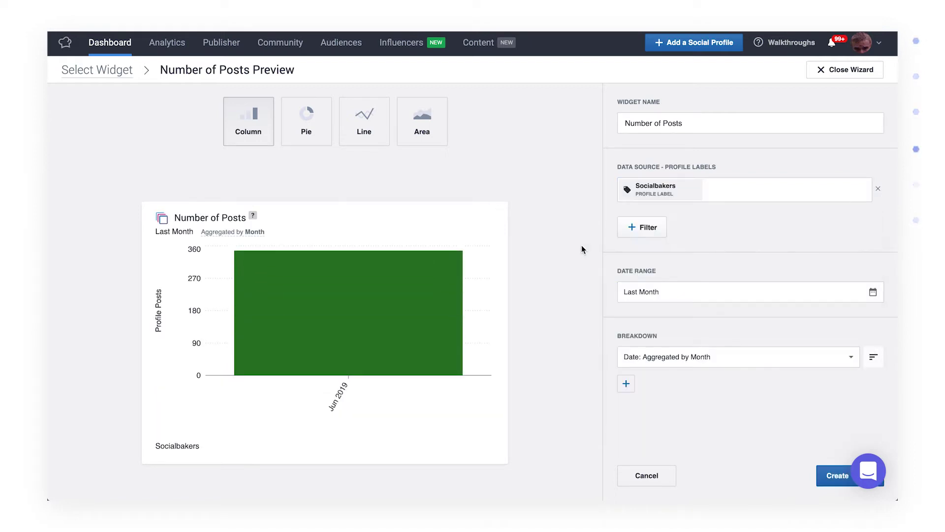
- Set the widget's date range to This Year
click(684, 295)
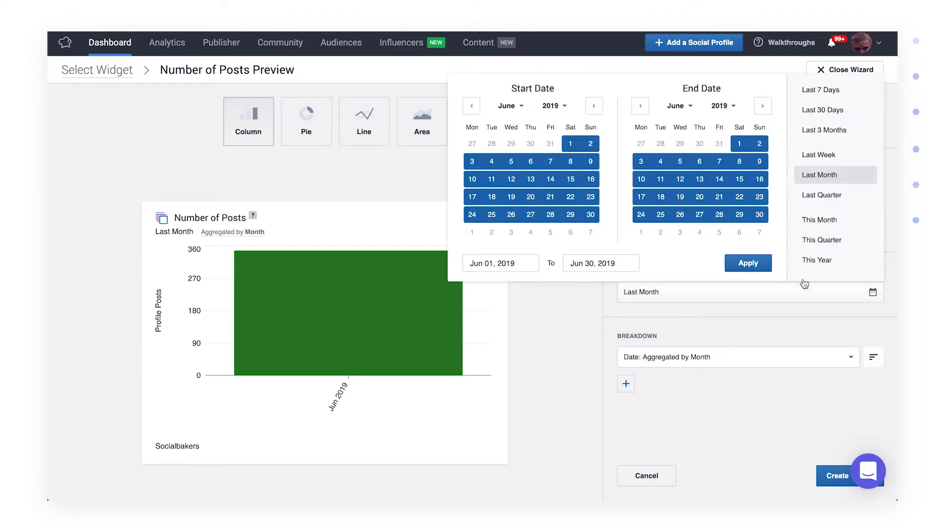
click(817, 261)
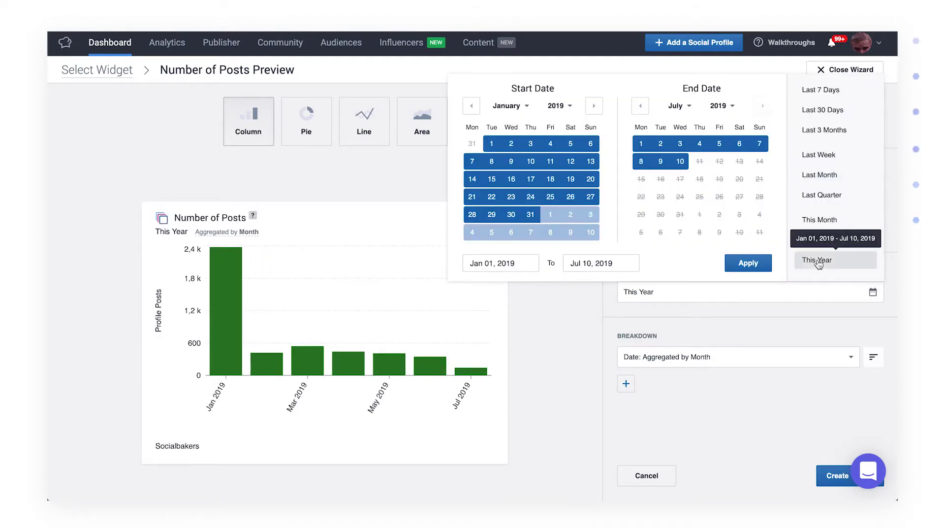
click(805, 313)
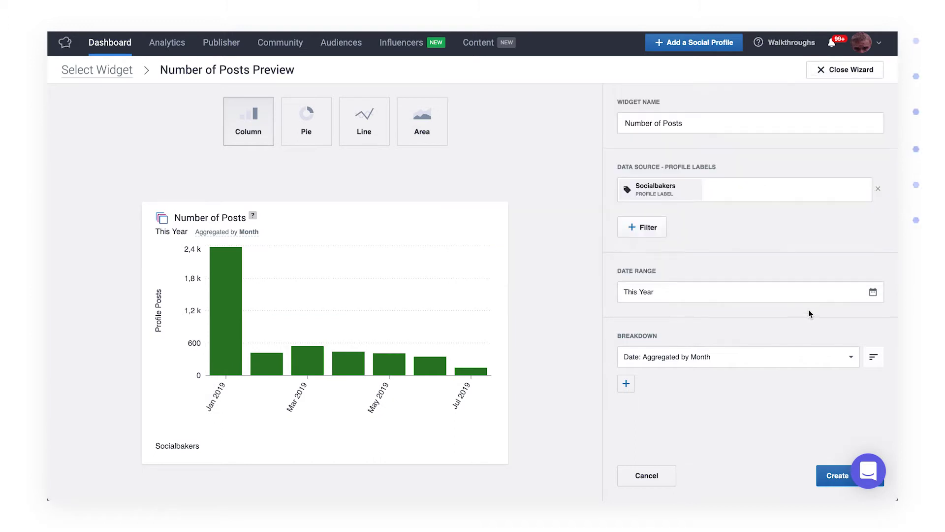
click(808, 358)
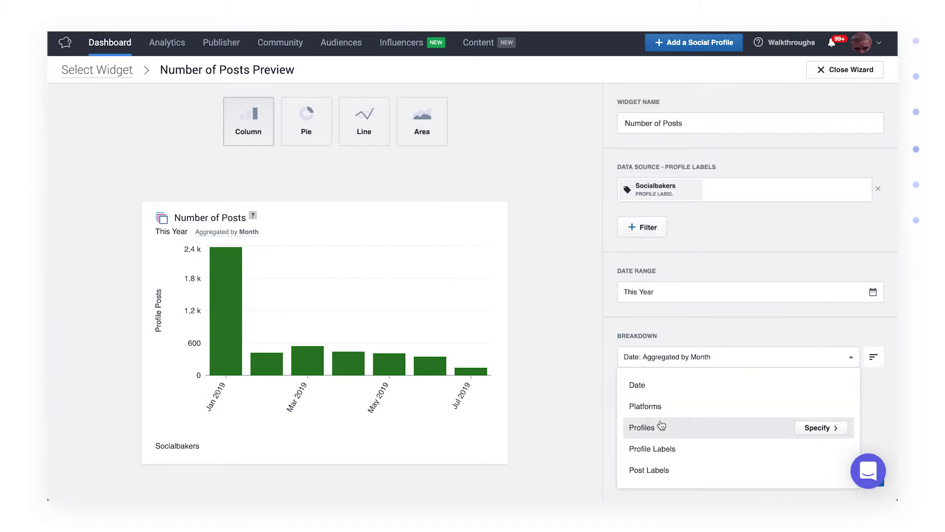
click(681, 385)
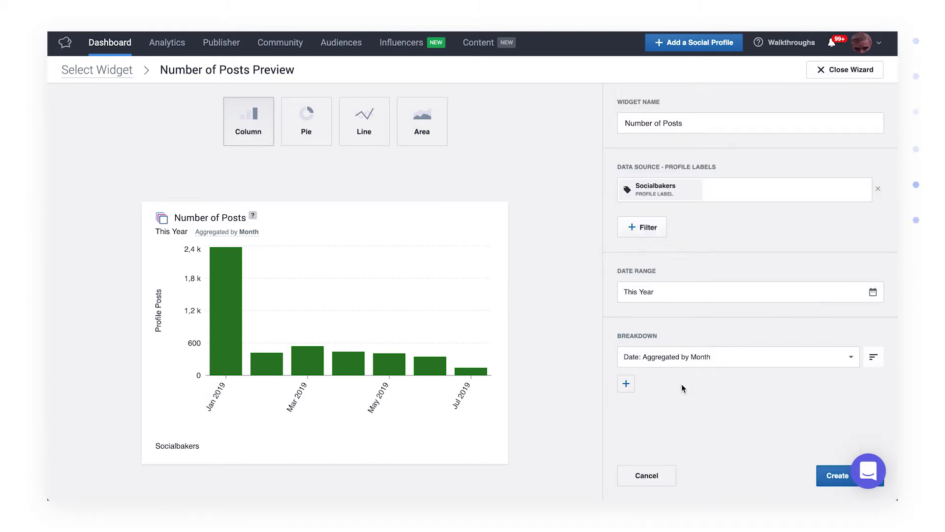
click(745, 360)
mouse_move(749, 384)
click(804, 387)
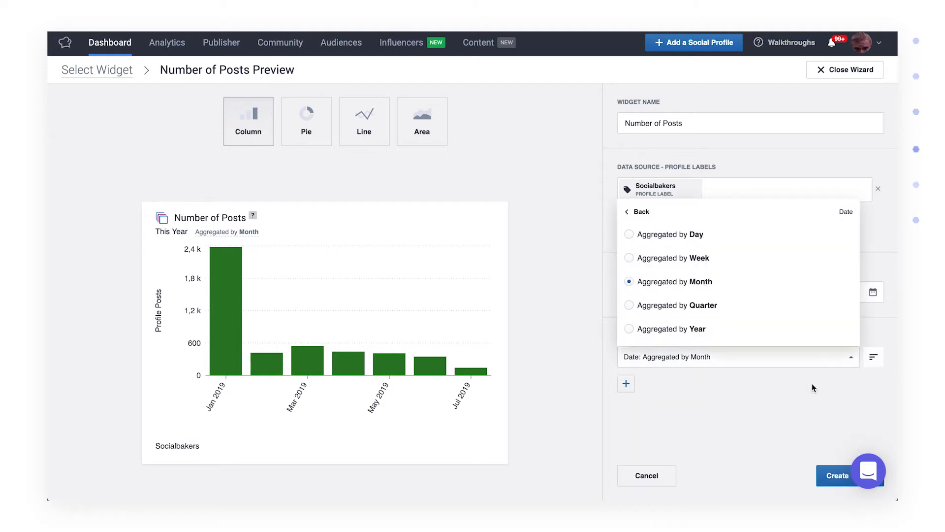
click(679, 238)
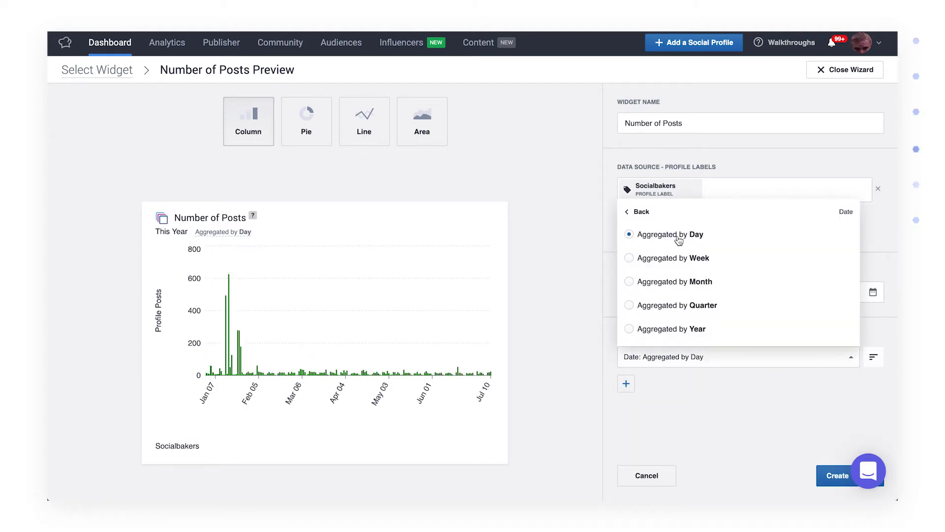
click(691, 307)
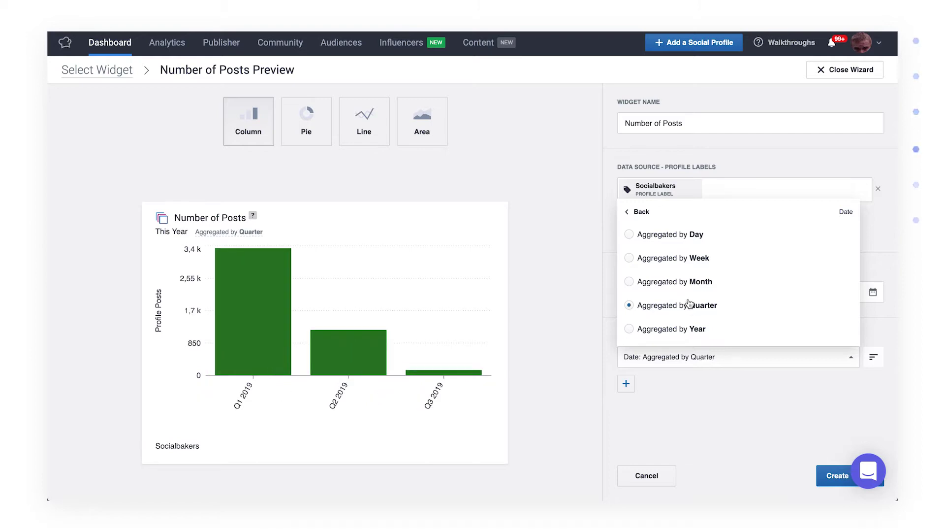
click(680, 282)
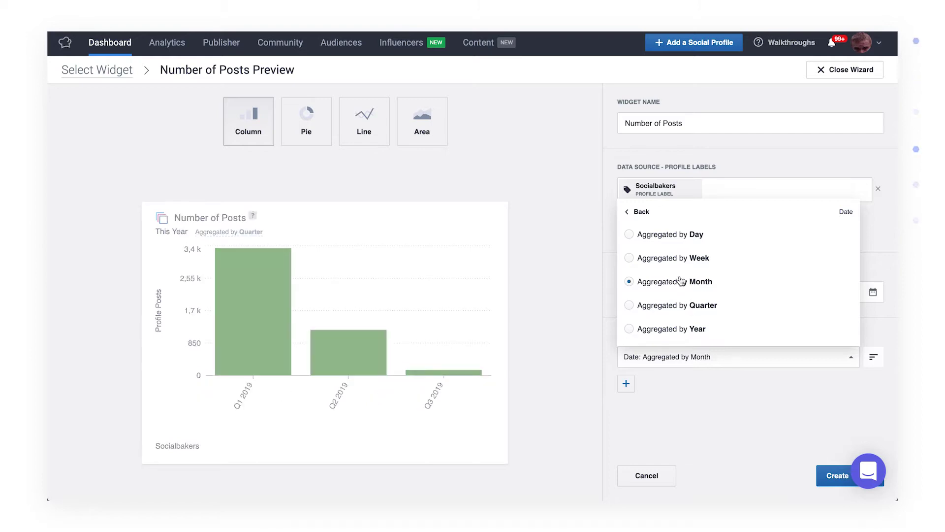
click(705, 382)
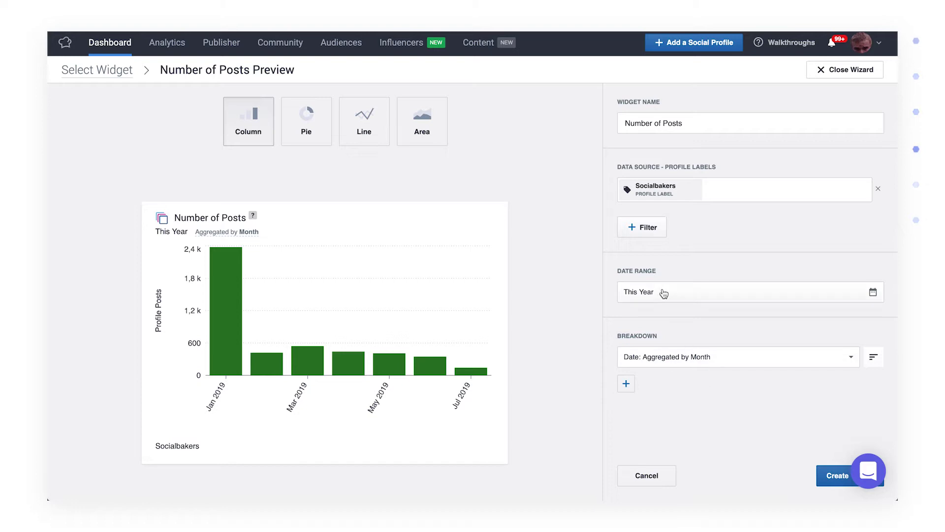
- Add a Post Labels filter including posts labelled Influencer Campaign
click(640, 233)
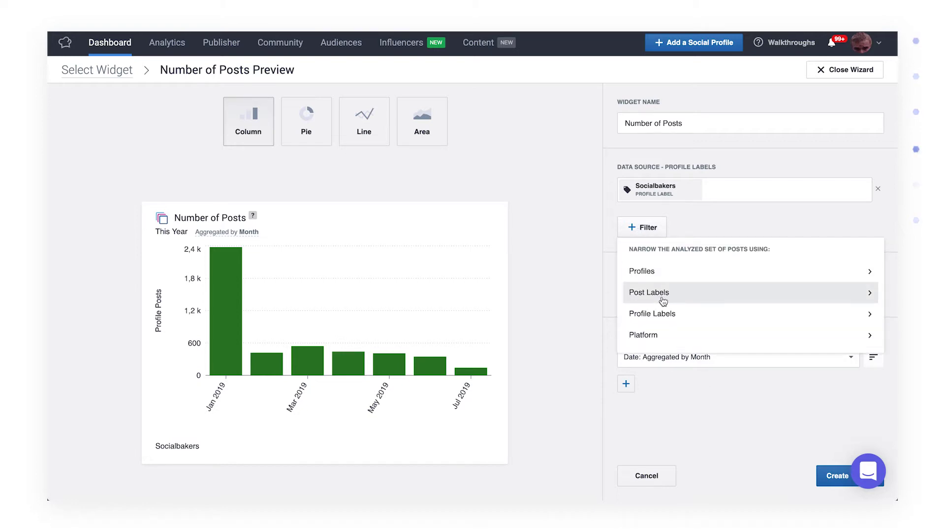
click(663, 293)
text(influencer)
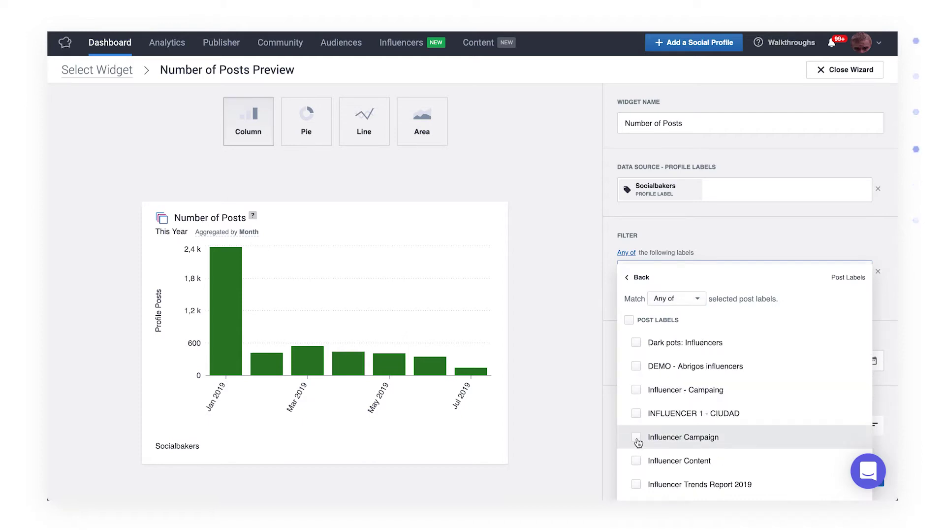
click(637, 438)
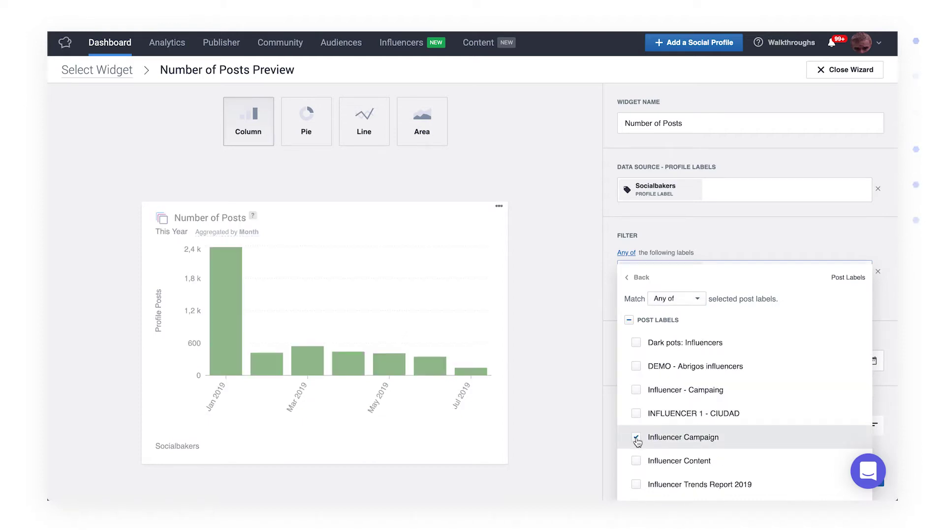
click(594, 297)
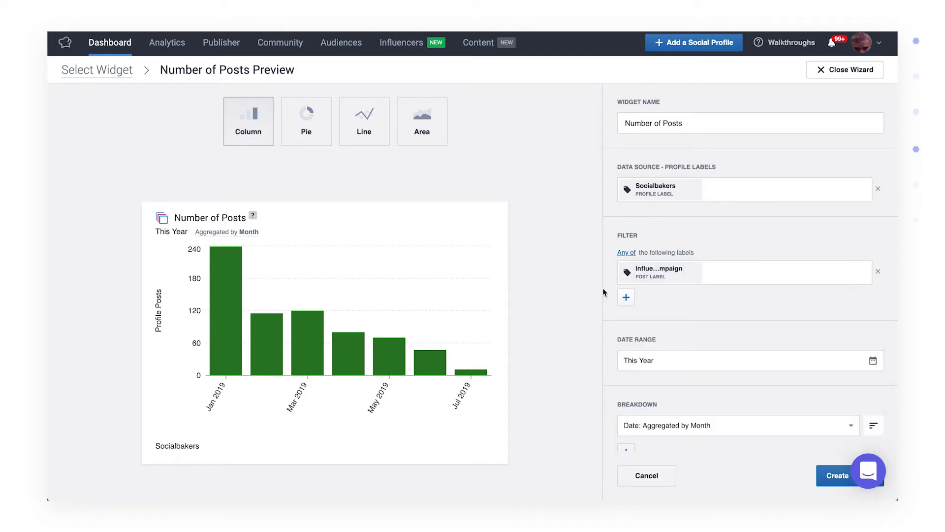
- Also include [GEO TAG] Argentina in the post label filter
click(718, 273)
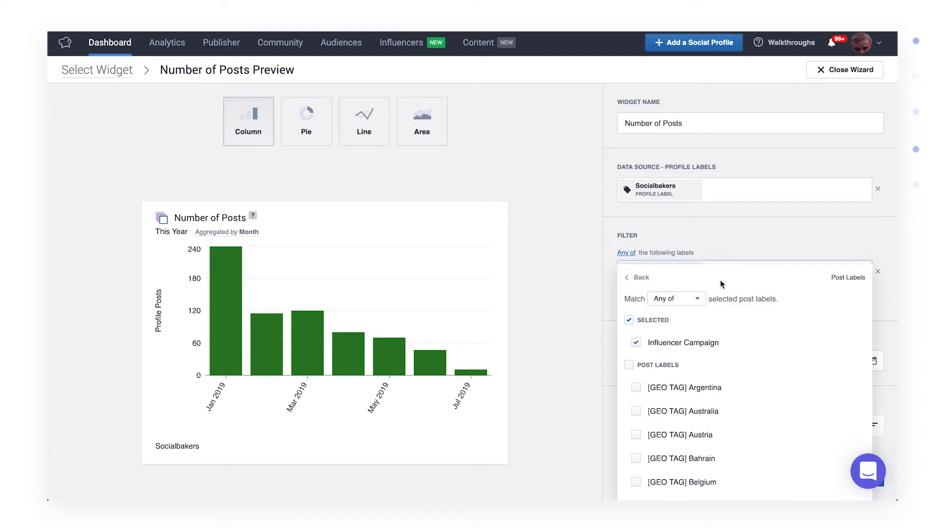
click(637, 387)
click(637, 412)
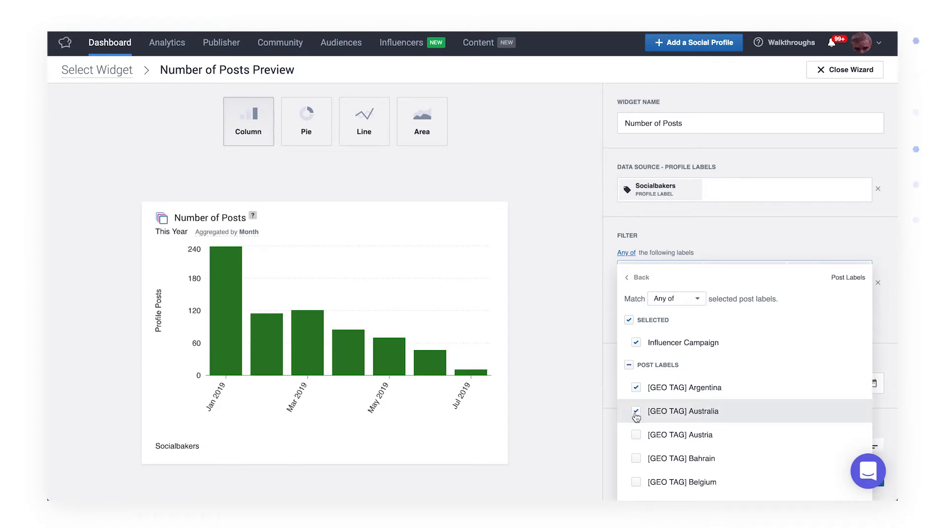
click(636, 412)
click(586, 352)
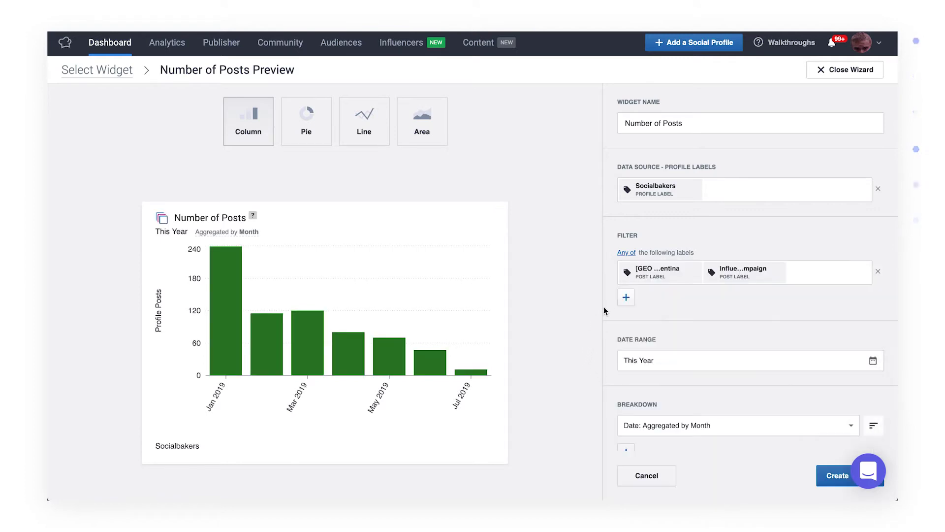
- Try Match All on the post label filter, then return to Any of
click(622, 253)
click(674, 298)
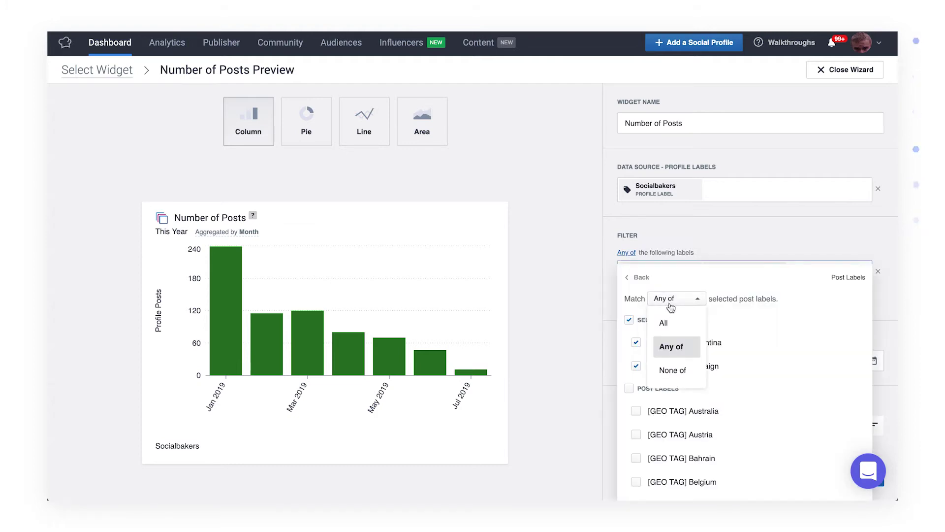
click(672, 323)
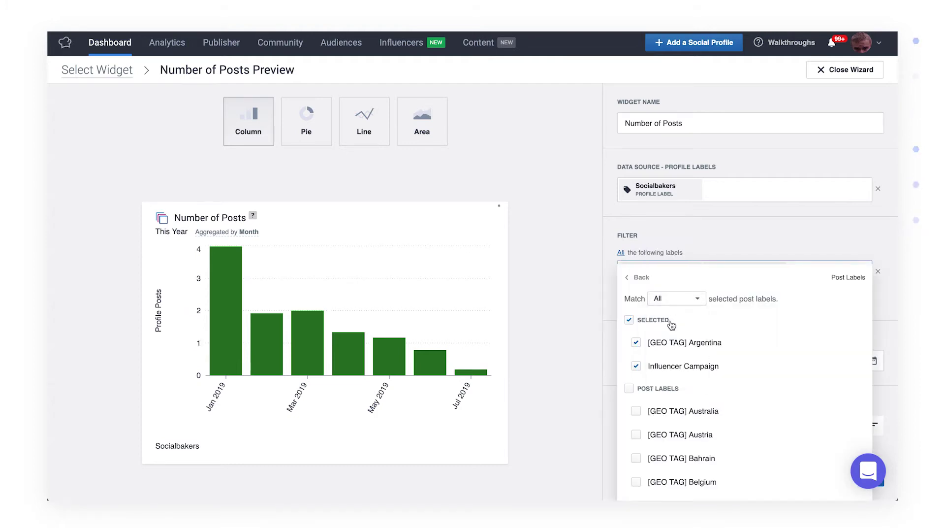
click(662, 299)
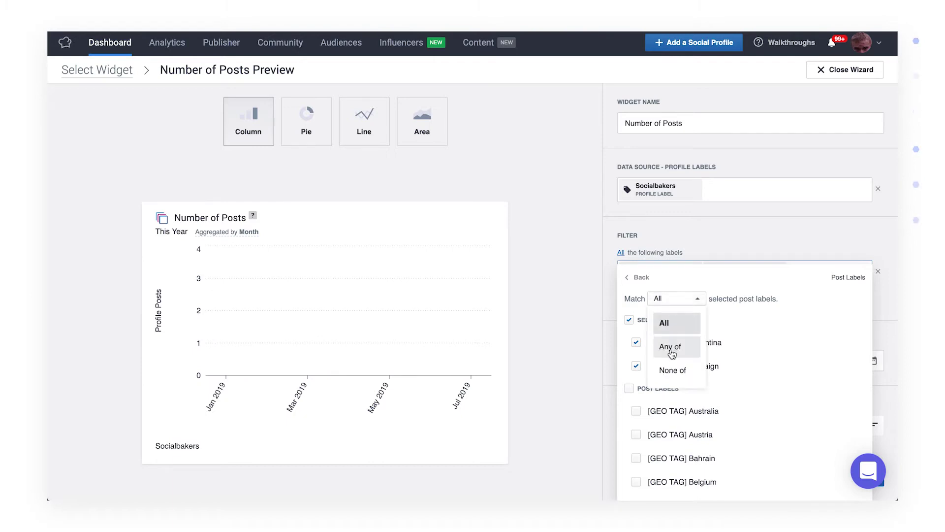
click(671, 347)
click(601, 290)
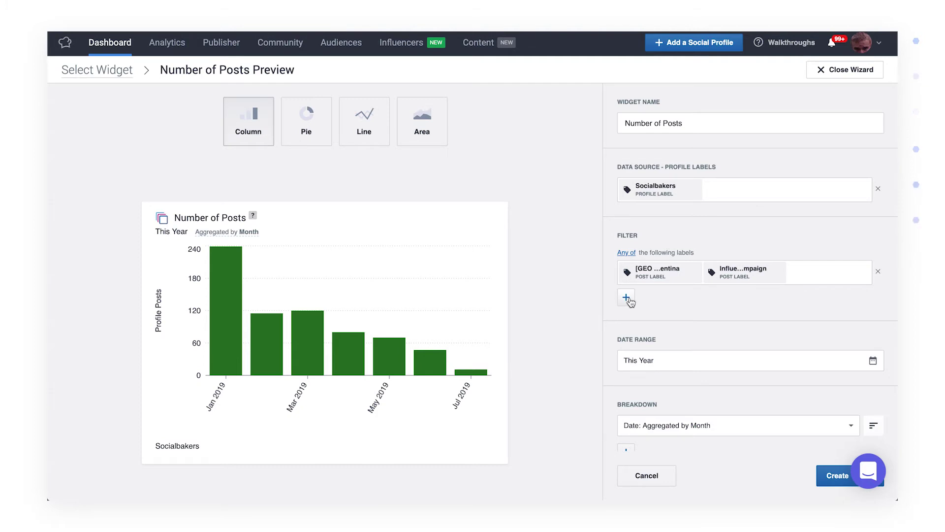
- Add a None of Post Labels condition excluding [GEO TAG] United States of America
click(627, 298)
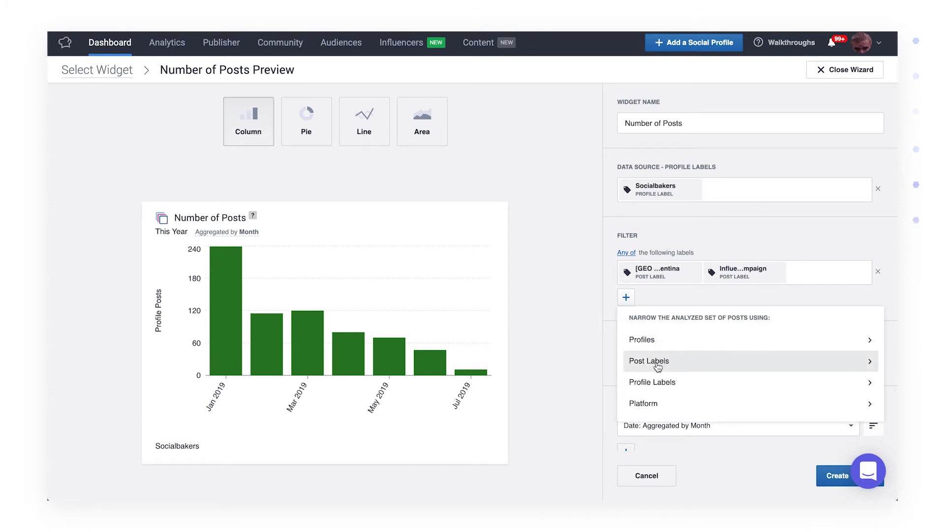
click(656, 363)
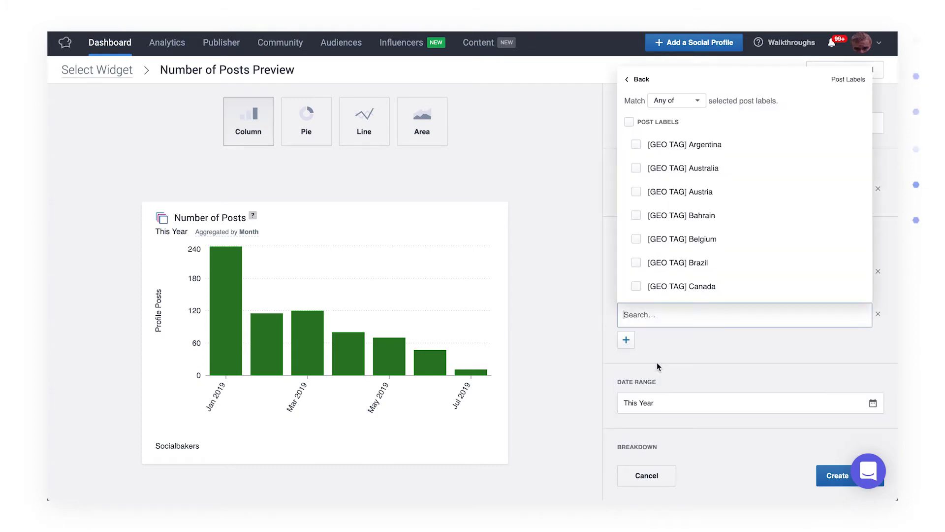
click(672, 104)
click(676, 173)
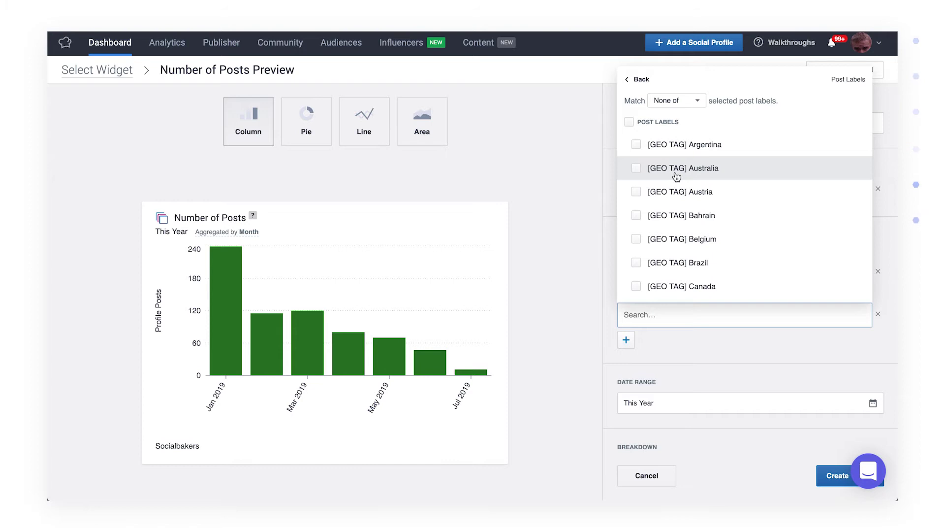
click(671, 314)
text(unite)
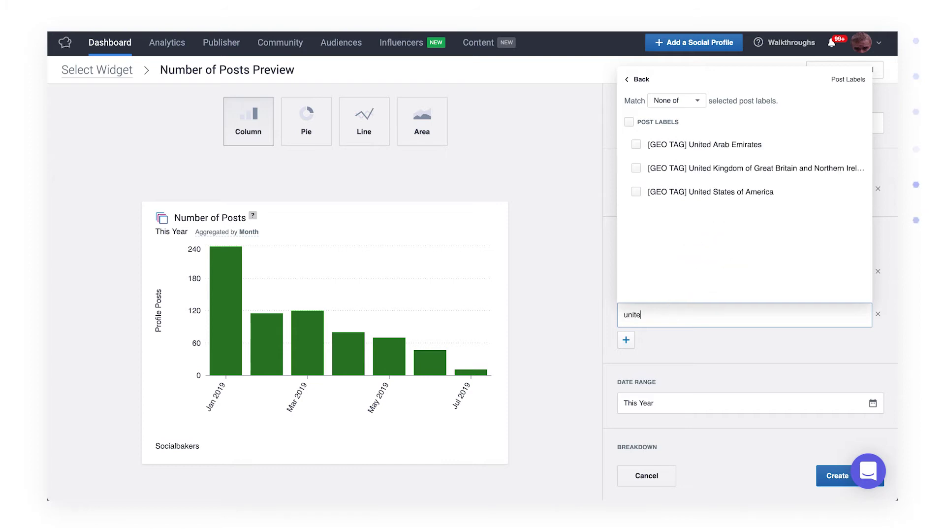
click(636, 192)
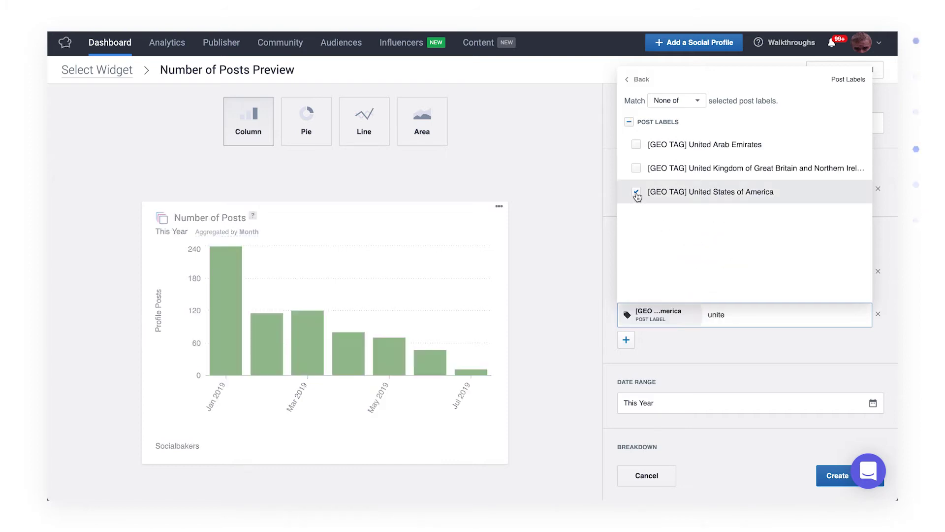
click(566, 276)
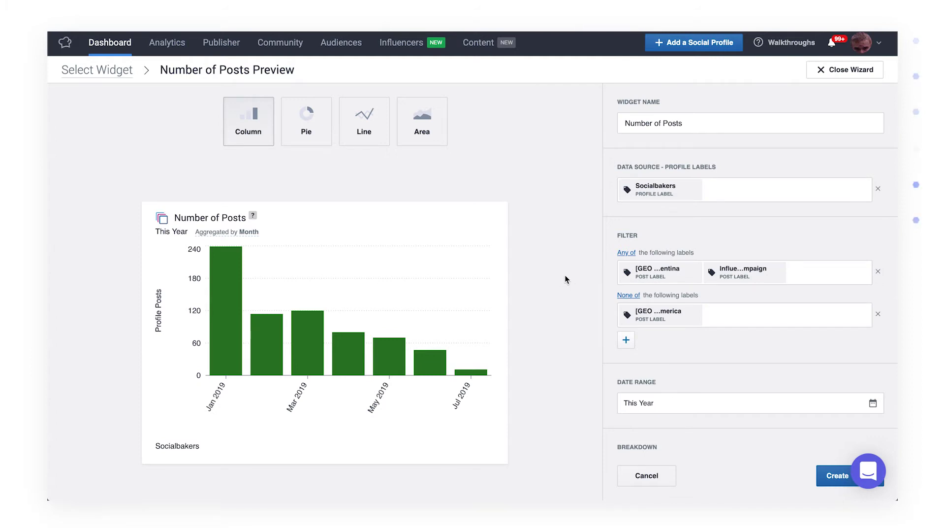
- Add a Platform filter keeping only Facebook posts
click(626, 341)
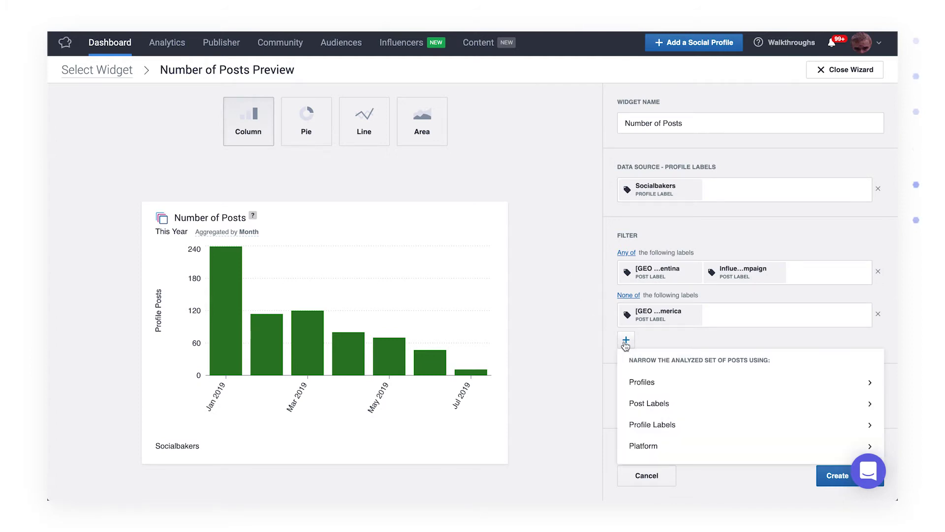
click(658, 447)
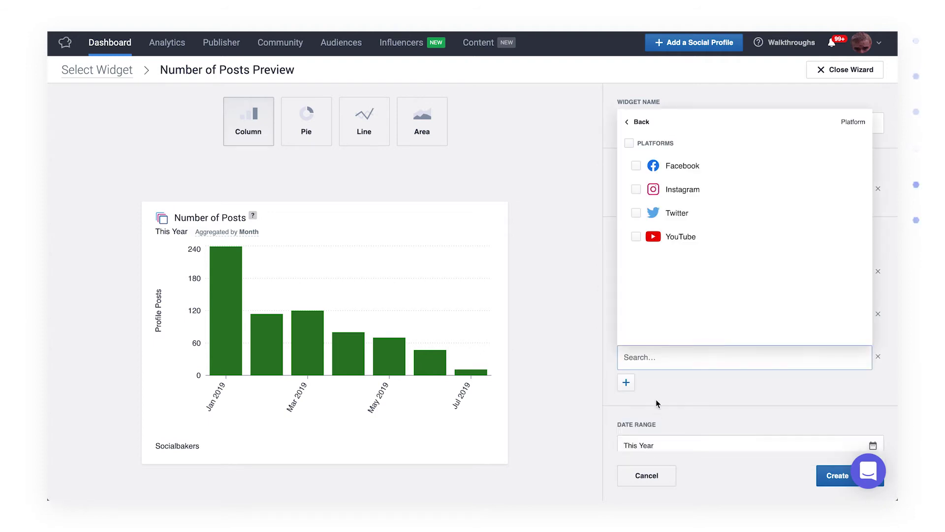
click(636, 166)
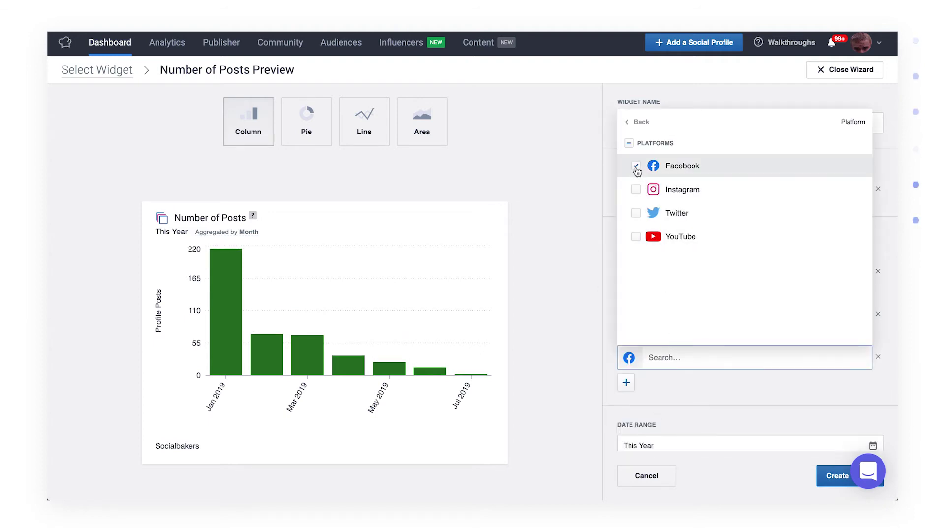
click(587, 178)
scroll(613, 228, down, 3)
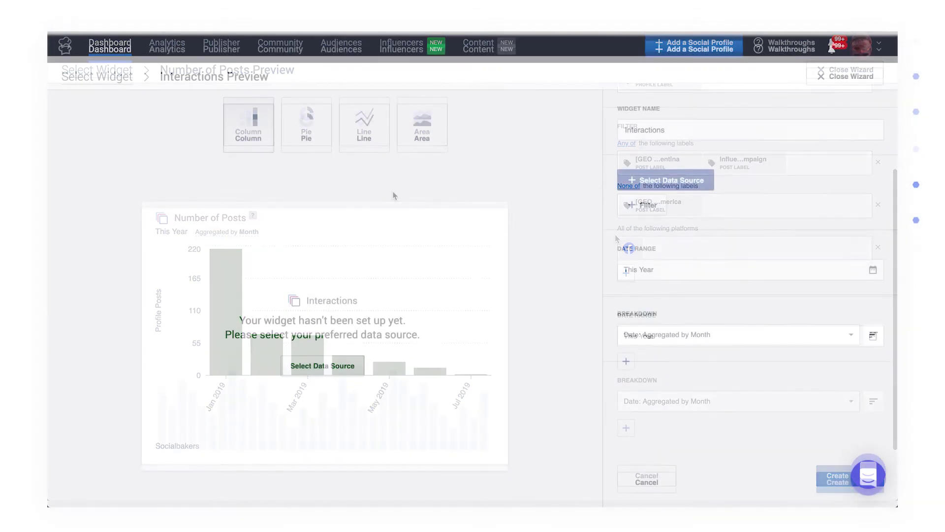
- Use all Owned Profiles as the Interactions widget's data source
click(688, 182)
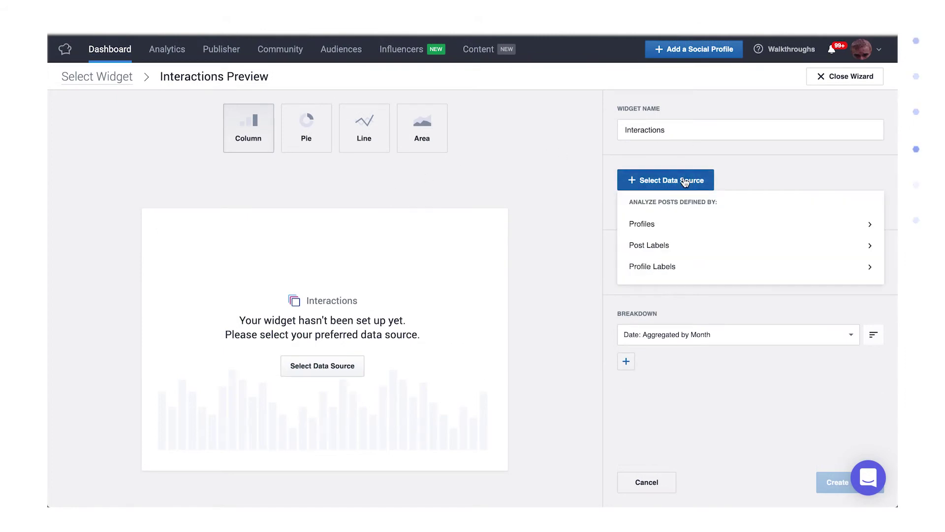
click(671, 226)
click(630, 244)
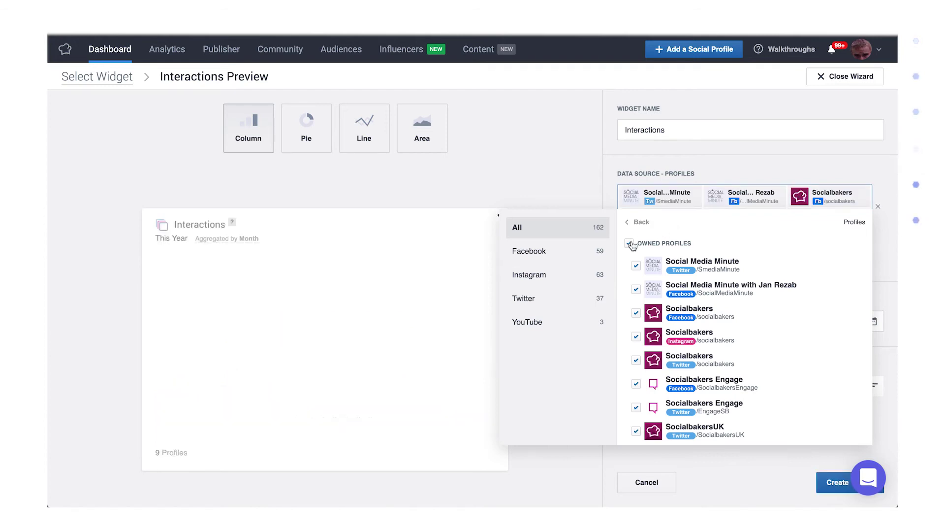
click(572, 183)
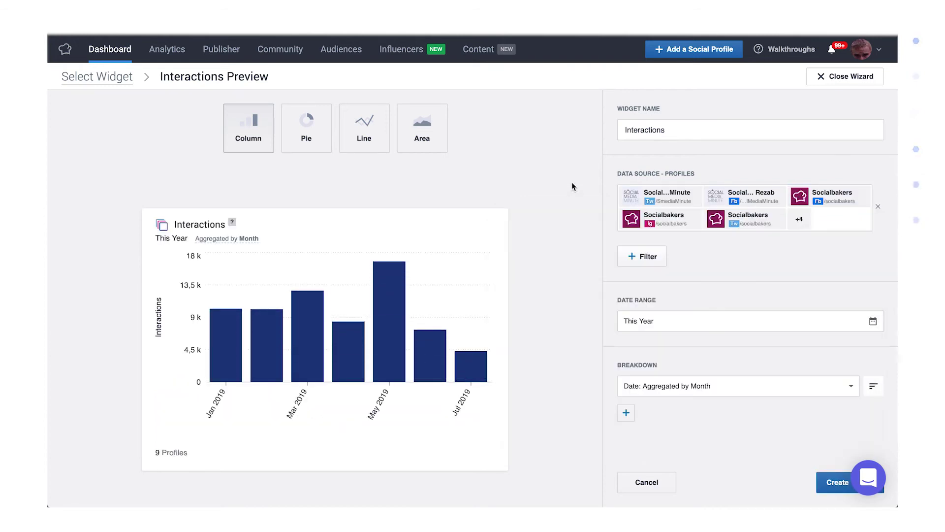
- Filter to posts labelled Influencer Campaign and keep the This Year date range
click(635, 256)
click(658, 323)
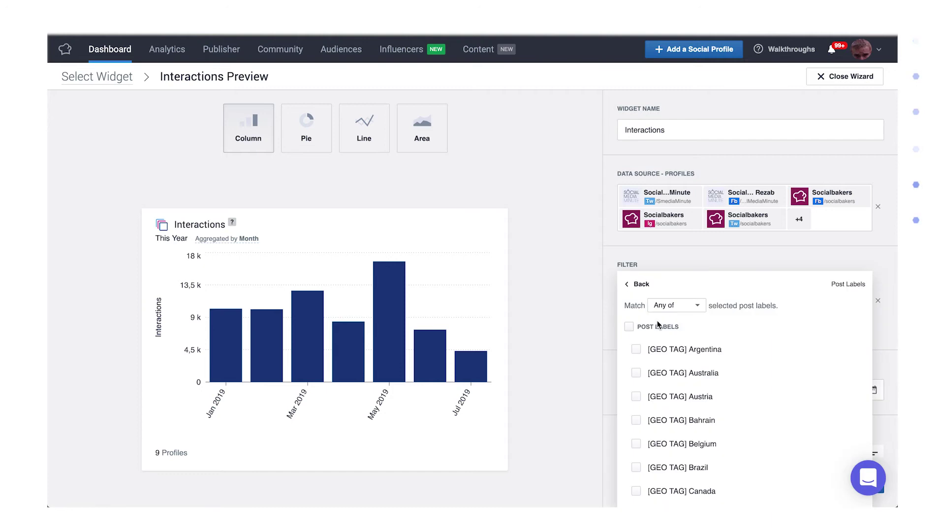
text(influencer)
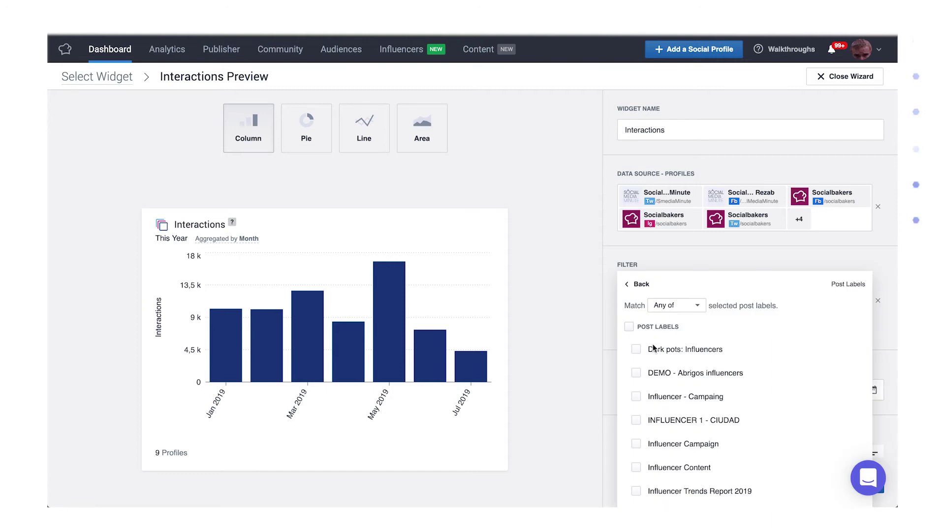
click(636, 444)
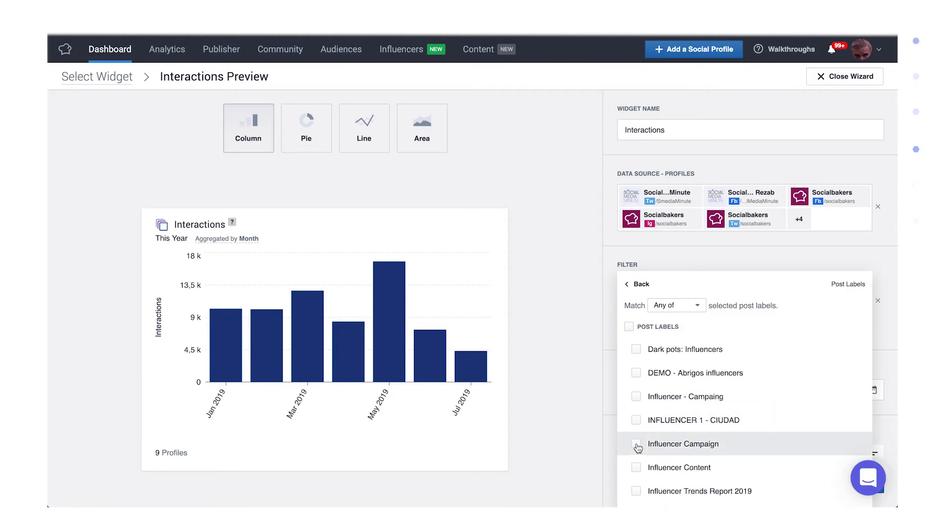
click(595, 353)
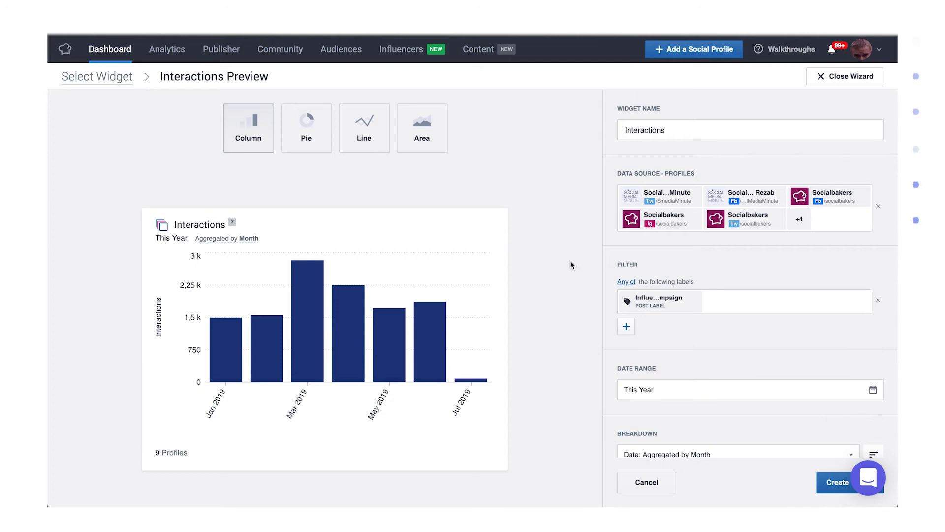
click(653, 392)
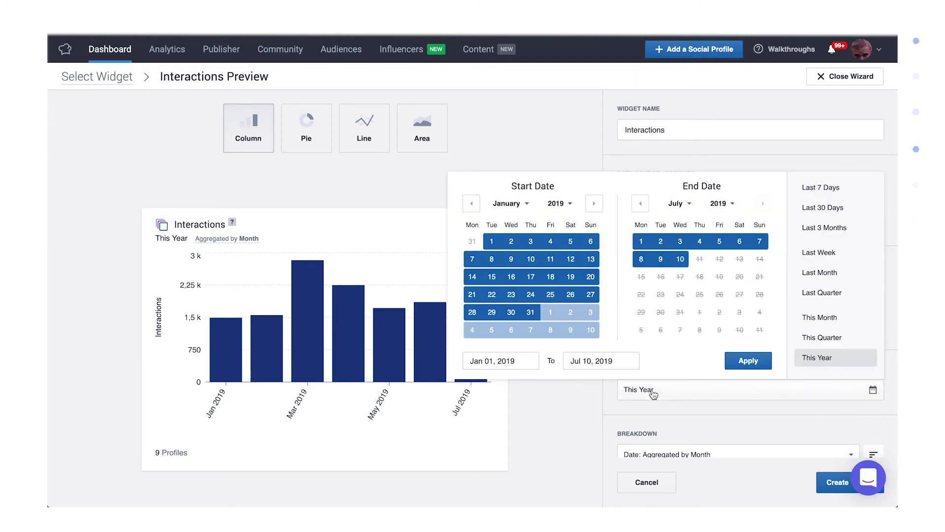
click(732, 365)
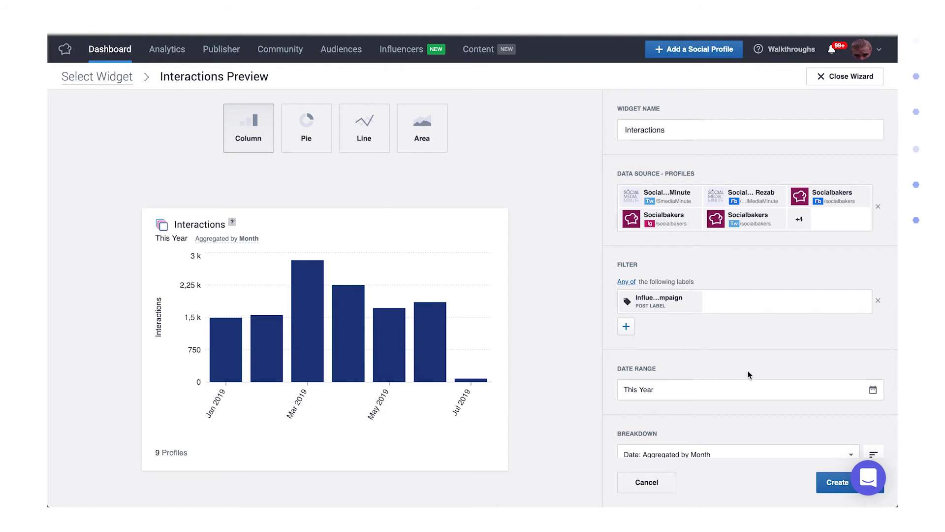
scroll(745, 384, down, 2)
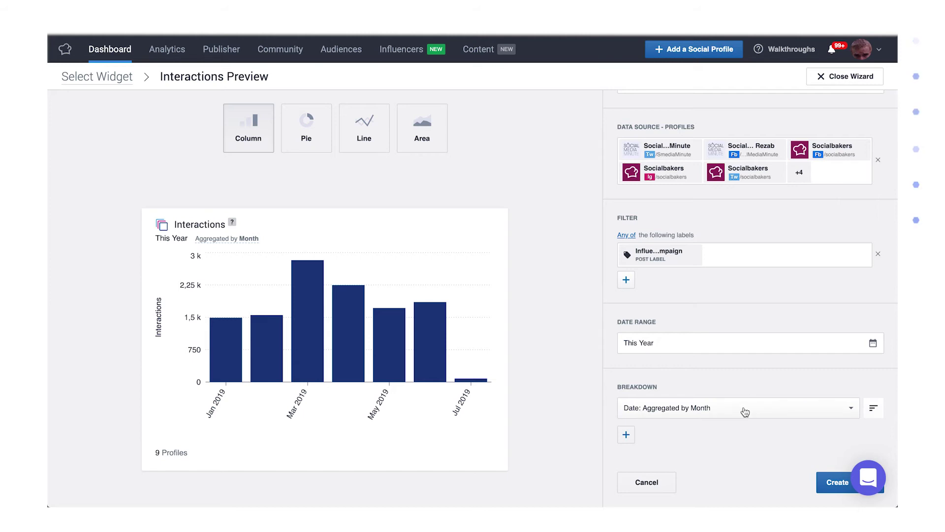
click(626, 435)
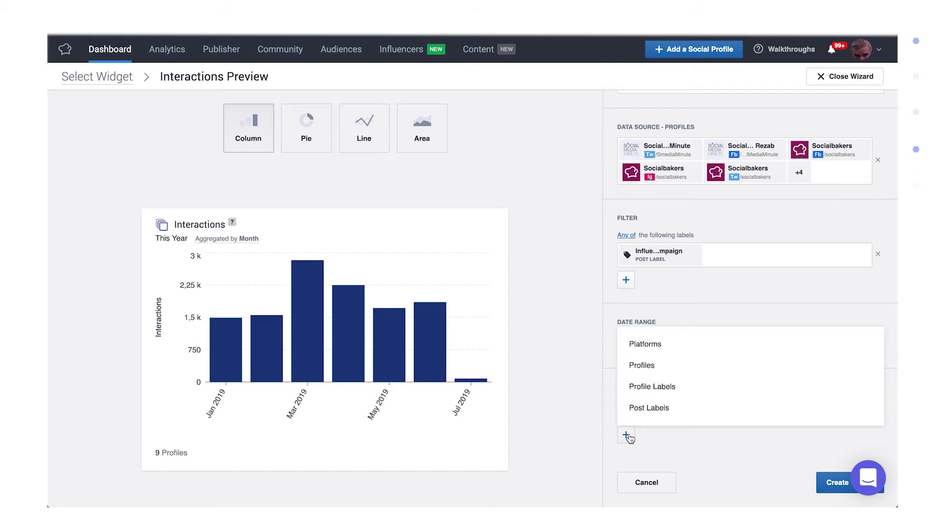
click(646, 344)
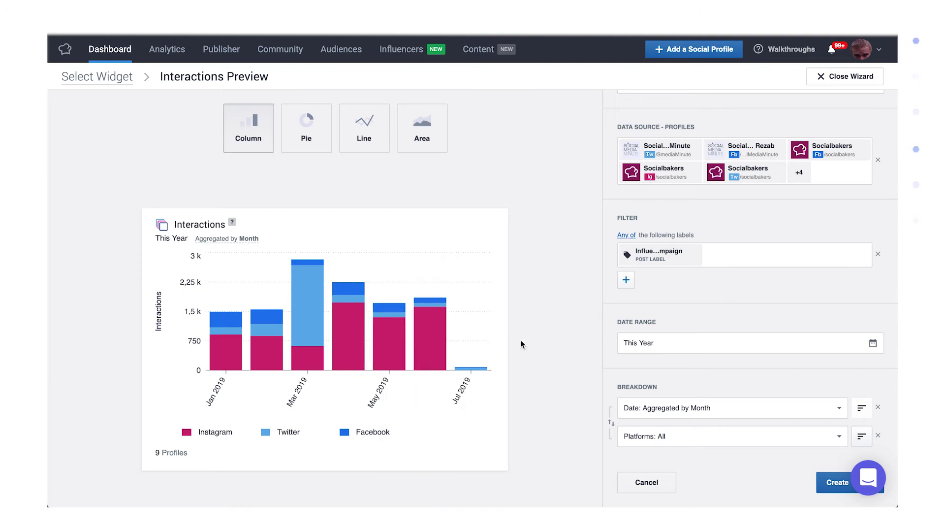
click(880, 438)
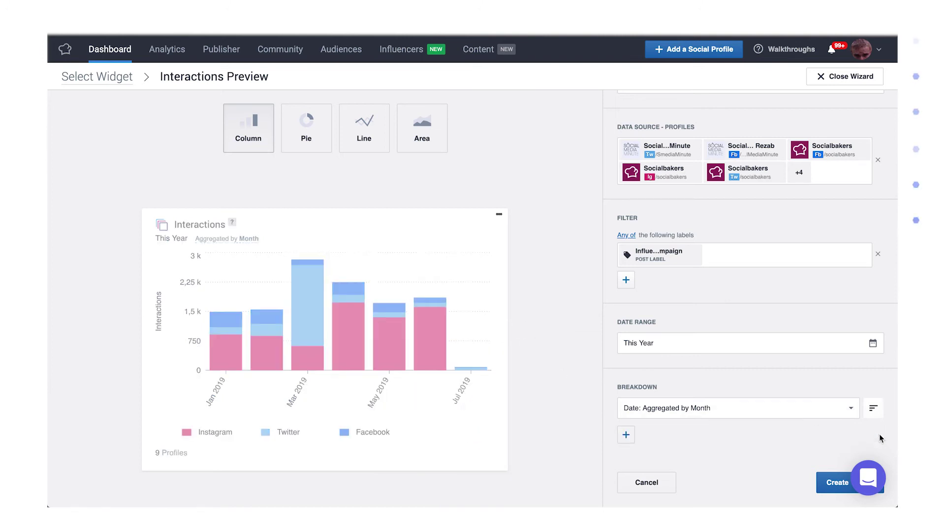
- Break interactions down by profile, specifying Socialbakers Twitter, Instagram and Facebook
click(830, 412)
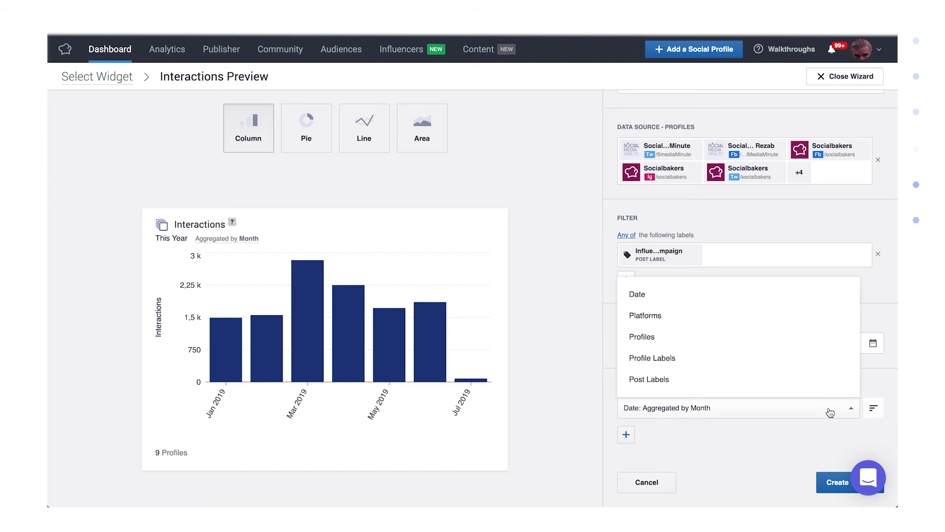
click(659, 339)
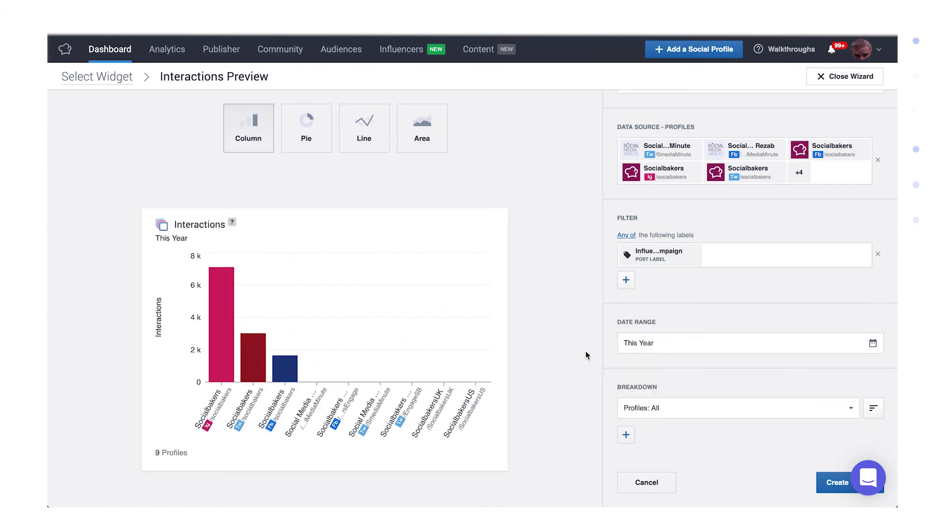
click(649, 415)
click(826, 340)
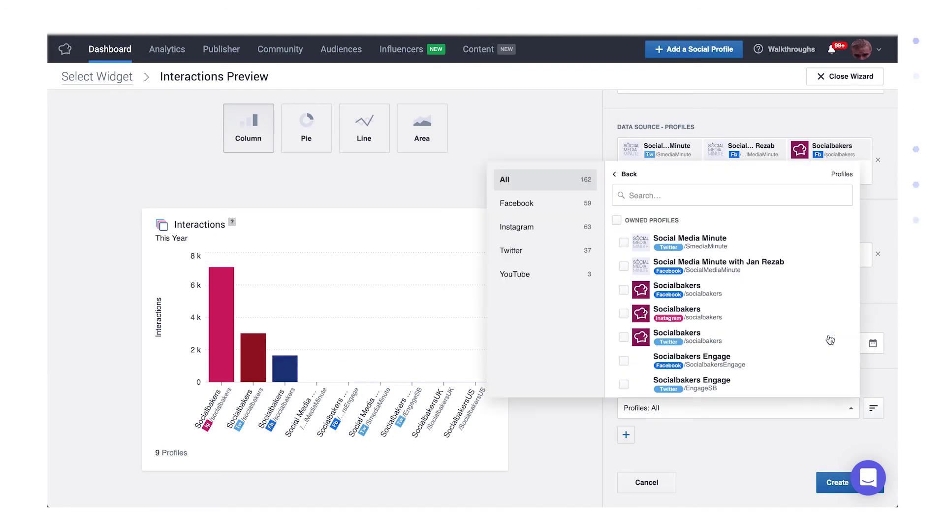
click(624, 337)
click(623, 313)
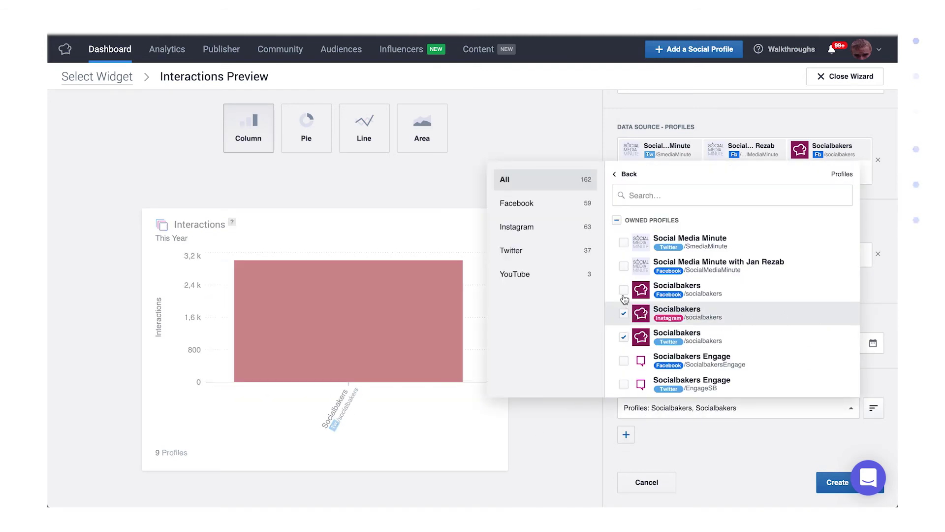
click(624, 291)
click(590, 419)
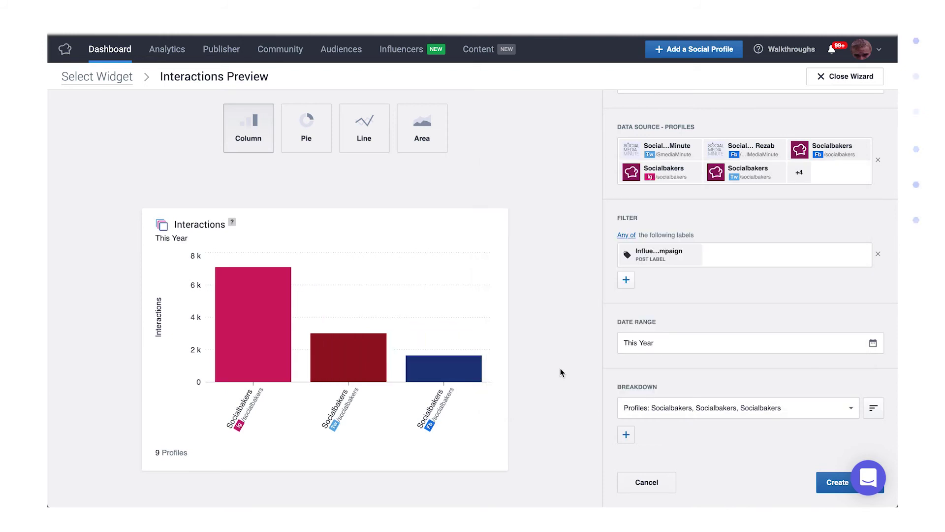
- Switch to a pie chart and break interactions down by Post Labels
click(317, 145)
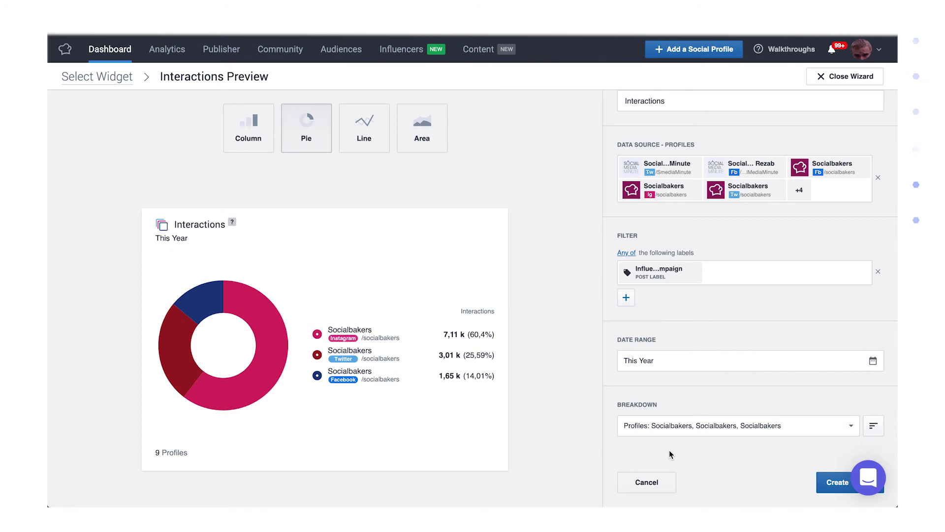
click(771, 427)
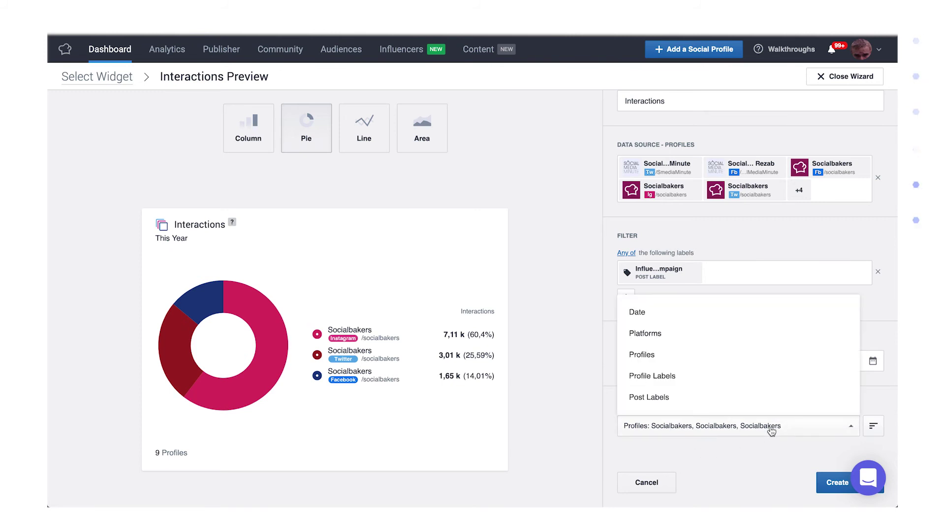
click(670, 404)
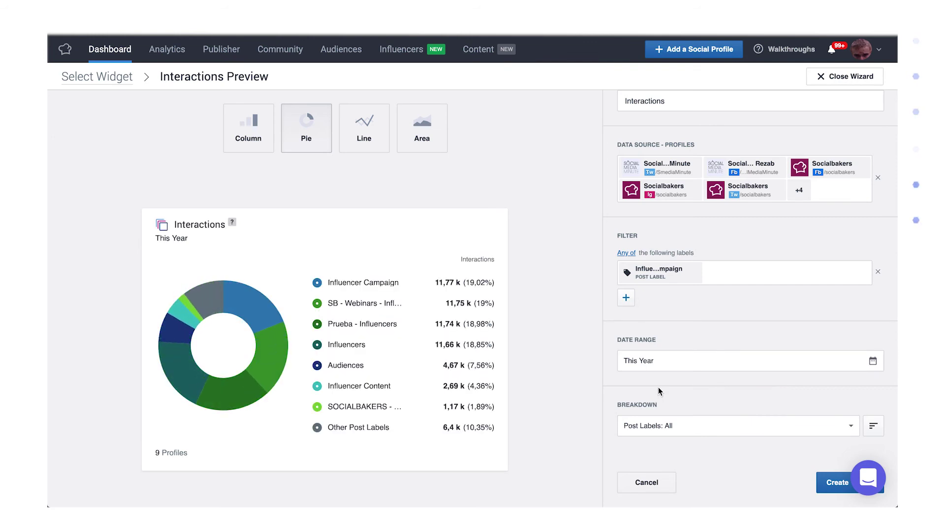
- Switch the chart to columns and create the widget on the Blank Dashboard
click(242, 131)
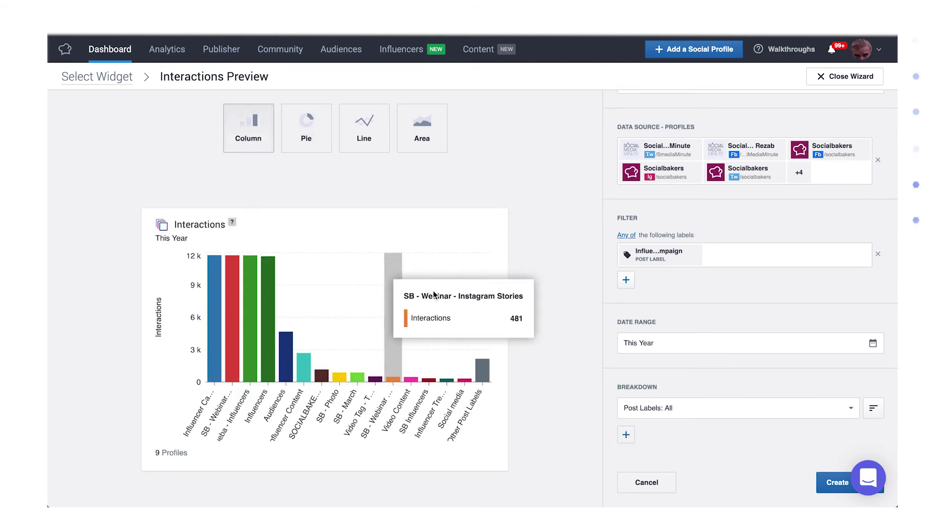
click(837, 483)
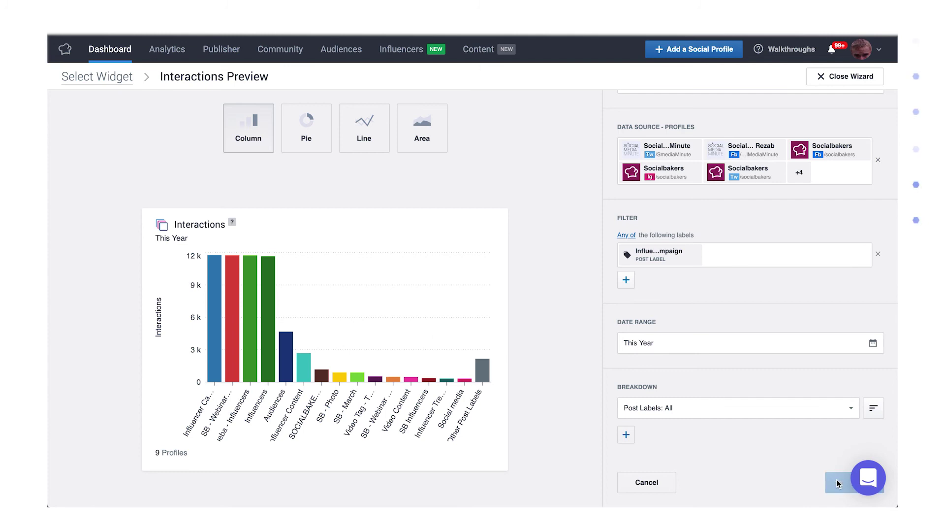